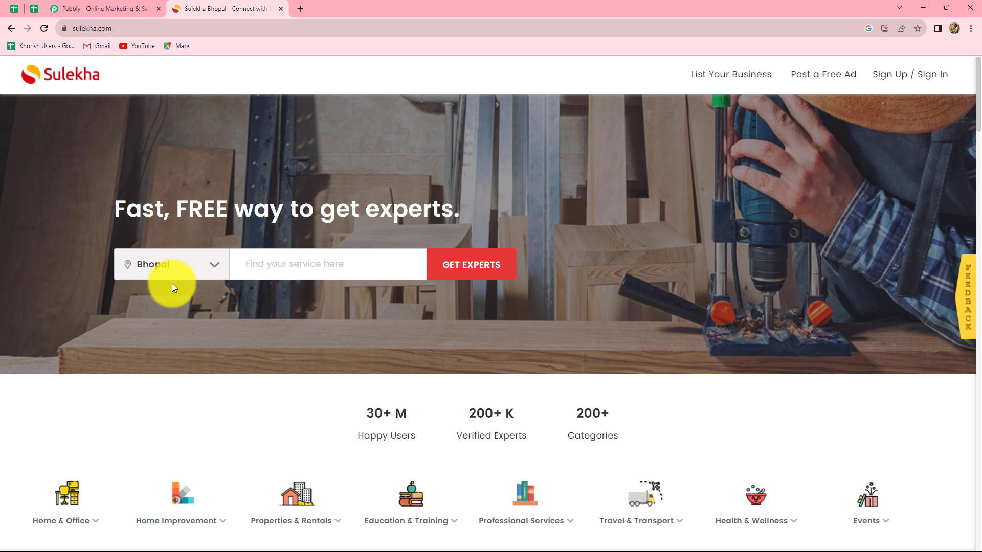
- Switch to the Pabbly website, sign in to the account, and open Pabbly Connect
{"action": "left_click", "coordinate": [71, 6]}
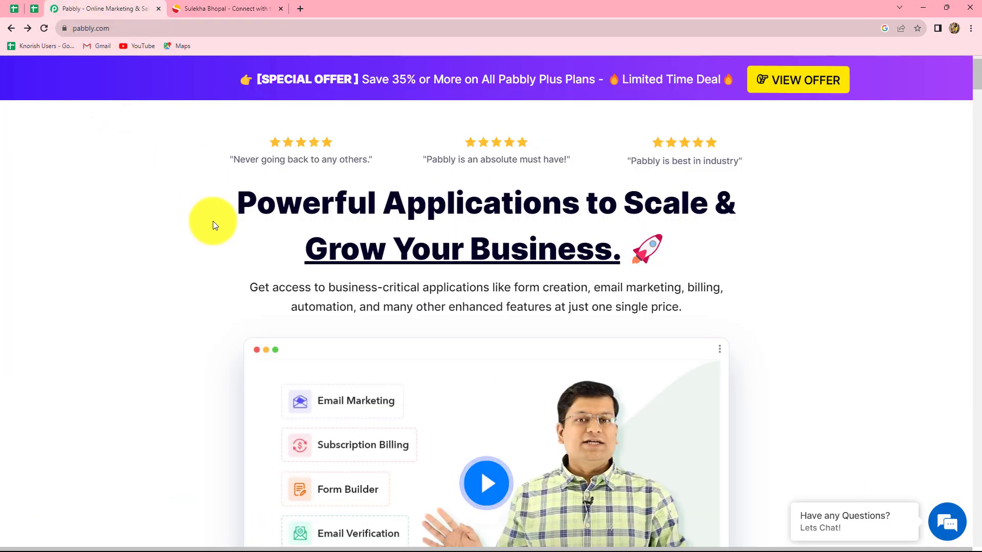
{"action": "scroll", "coordinate": [440, 428], "scroll_direction": "up", "scroll_amount": 1}
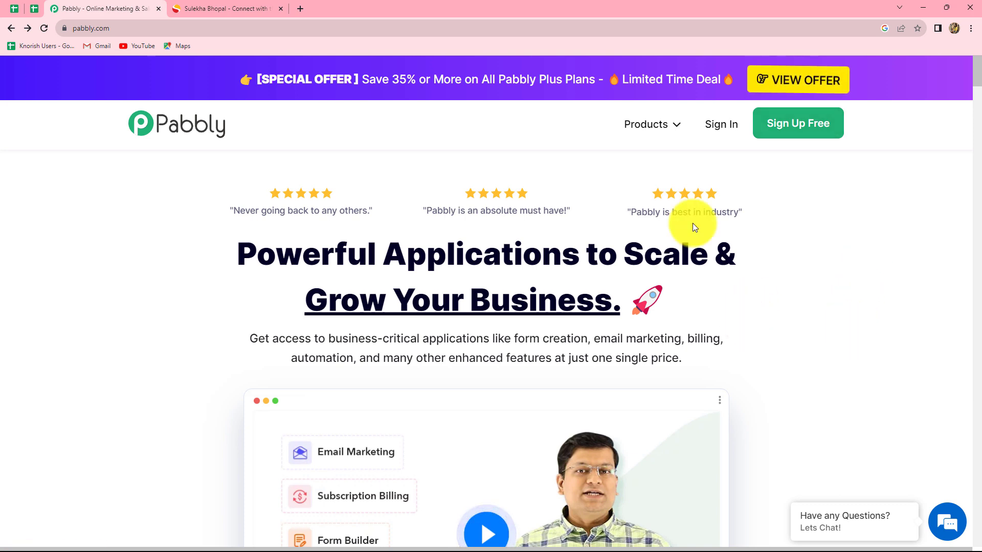
{"action": "left_click", "coordinate": [722, 126]}
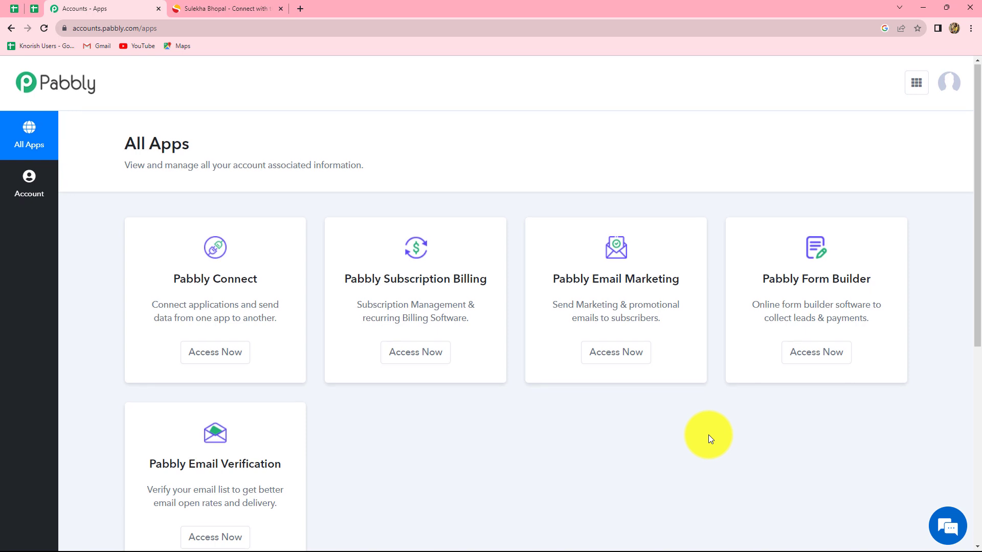
{"action": "scroll", "coordinate": [711, 439], "scroll_direction": "down", "scroll_amount": 1}
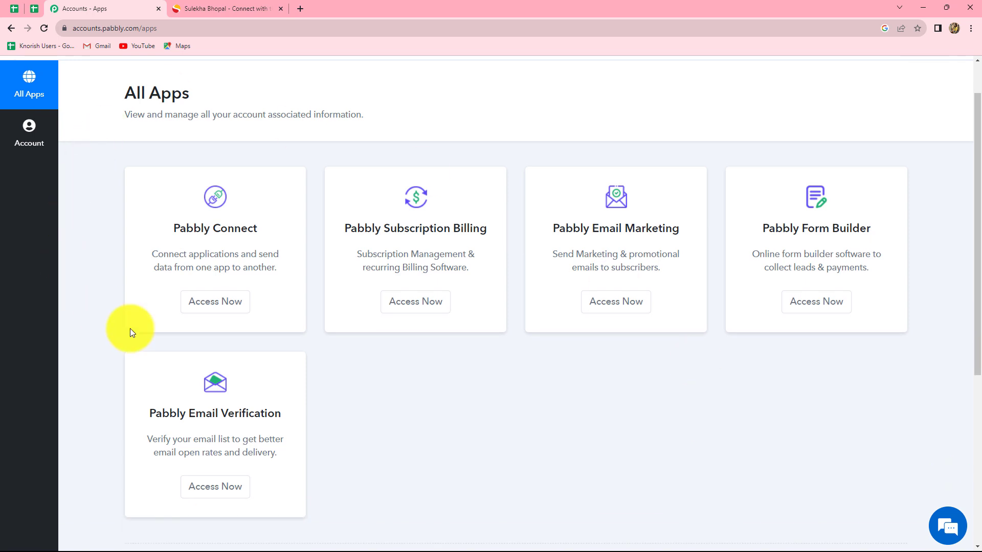
{"action": "left_click", "coordinate": [198, 307]}
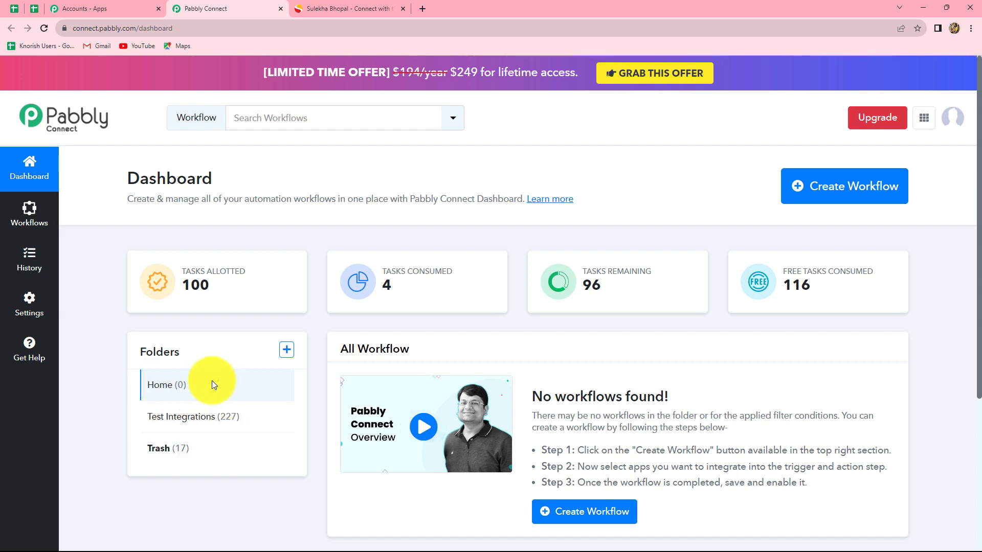
- Open the Test Integrations folder on the dashboard and look through its workflows
{"action": "left_click", "coordinate": [195, 418]}
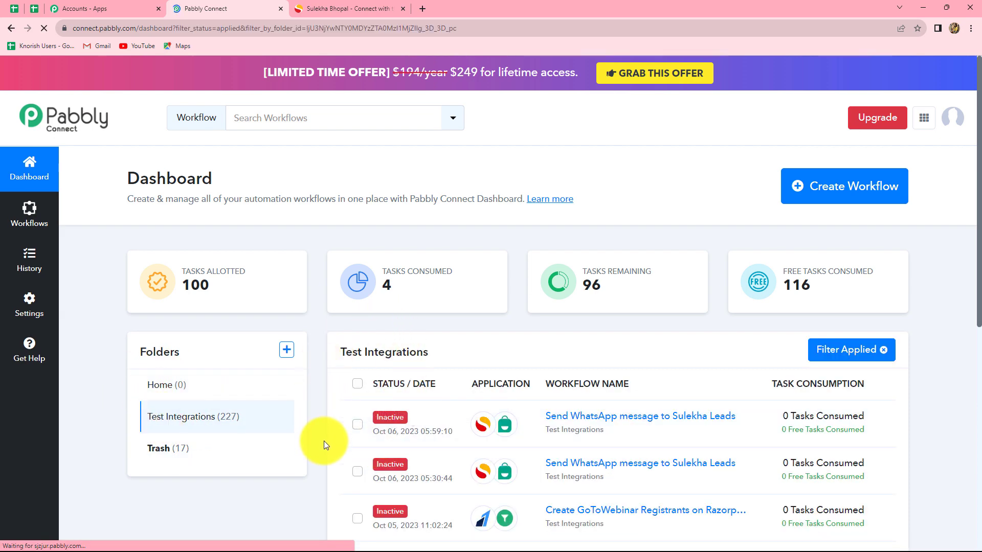
{"action": "scroll", "coordinate": [324, 441], "scroll_direction": "down", "scroll_amount": 8}
{"action": "scroll", "coordinate": [323, 440], "scroll_direction": "up", "scroll_amount": 7}
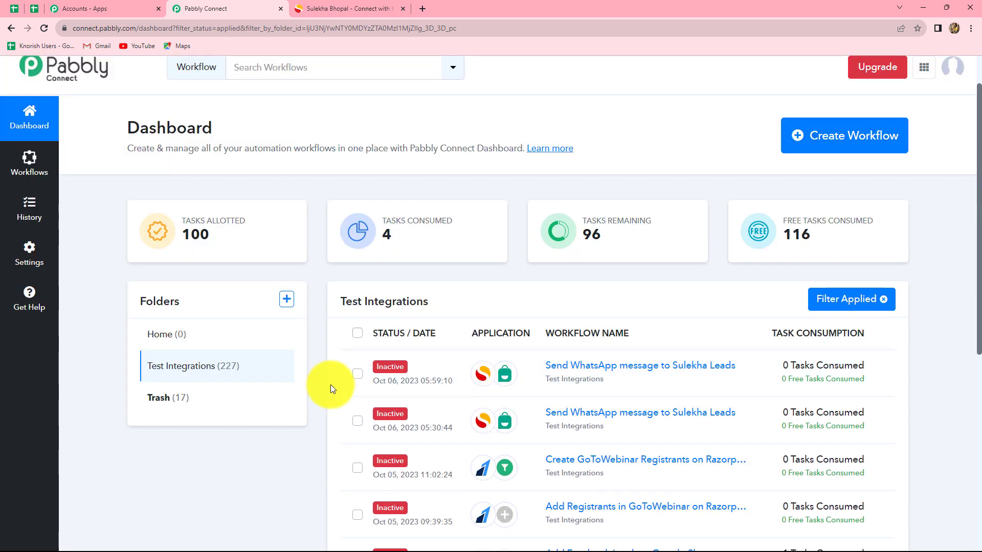
- Create a workflow named "Automatically Send Email to Sulekha Leads" in the Test Integrations folder
{"action": "left_click", "coordinate": [815, 153]}
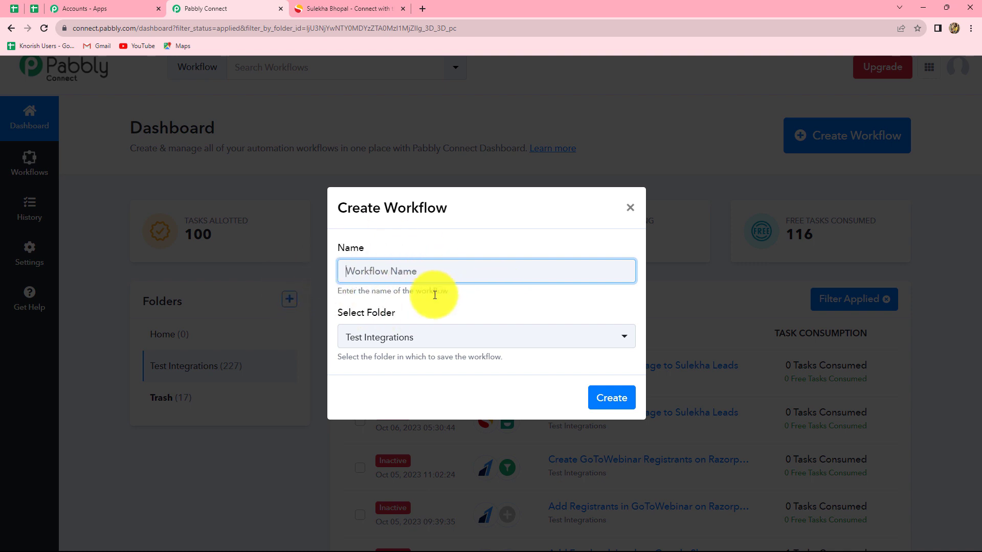
{"action": "type", "text": "Automatically Send Email to Sulekha Leads"}
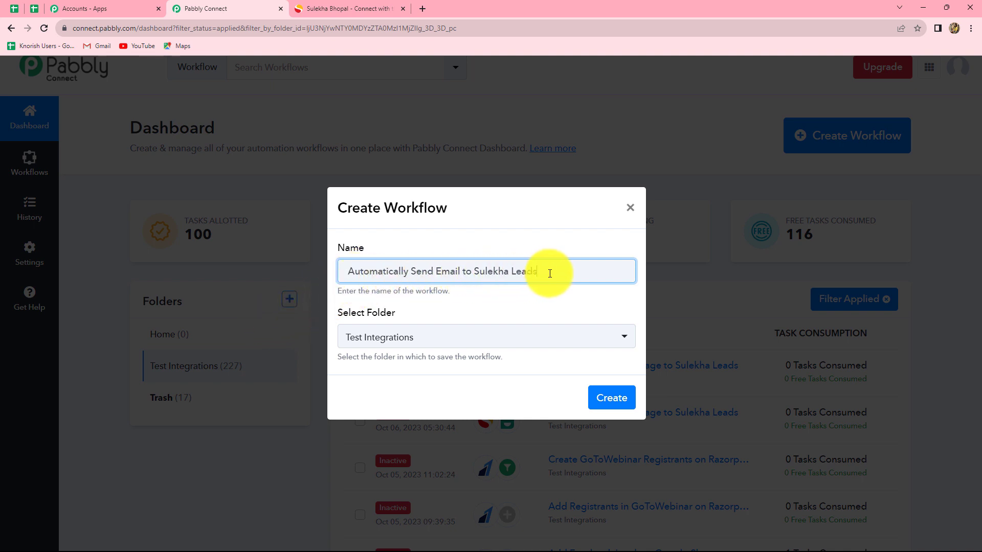
{"action": "left_click", "coordinate": [423, 342]}
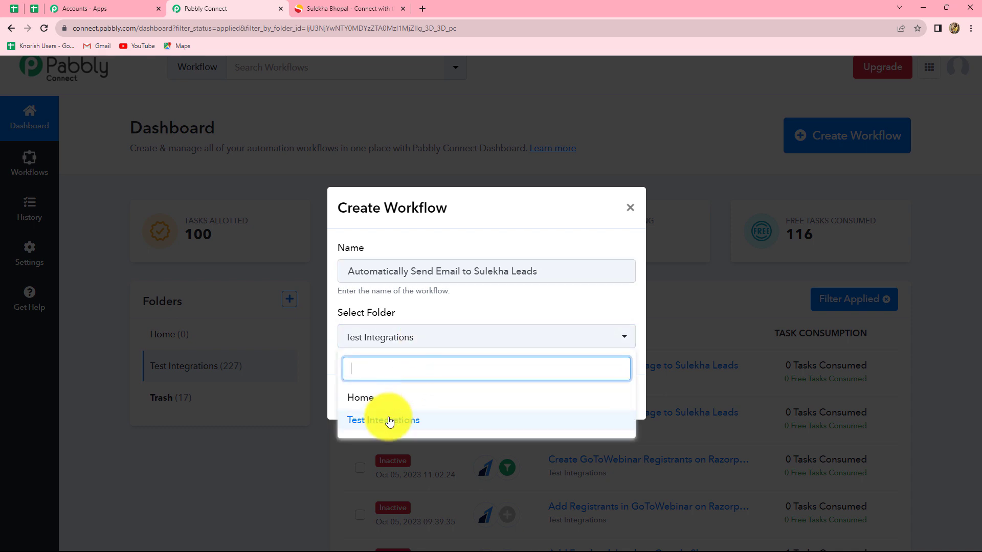
{"action": "left_click", "coordinate": [397, 422]}
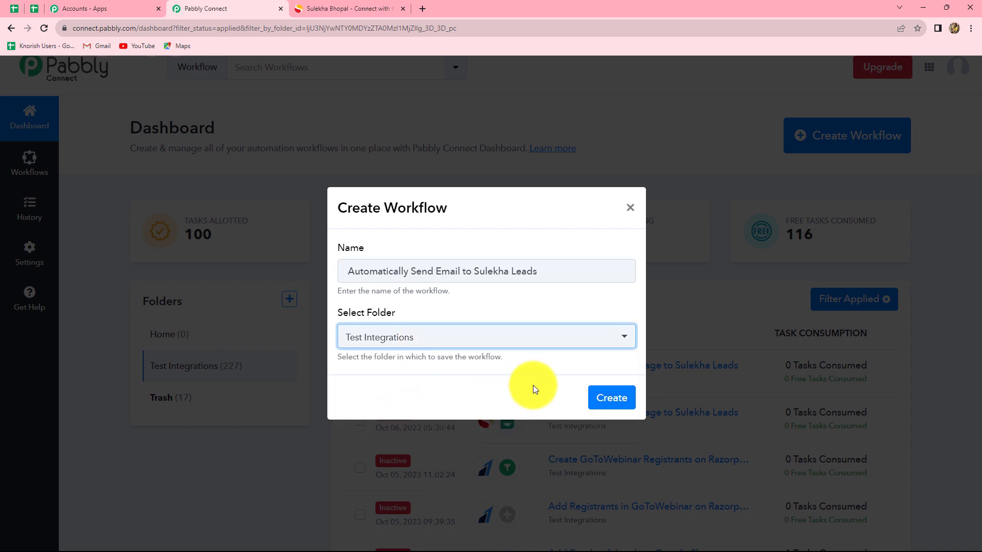
{"action": "left_click", "coordinate": [597, 398]}
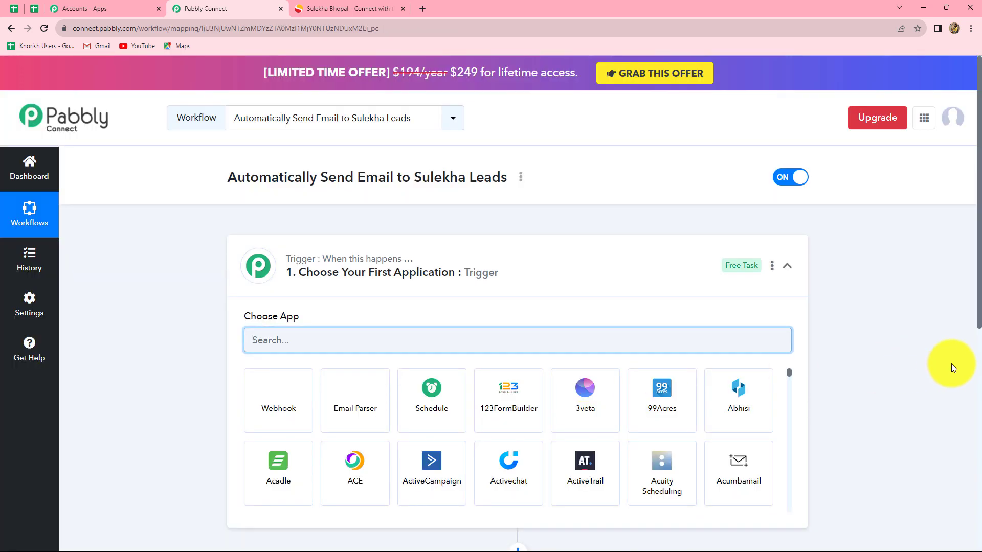
- Set the workflow's trigger to Sulekha with the New Leads event
{"action": "scroll", "coordinate": [912, 366], "scroll_direction": "down", "scroll_amount": 2}
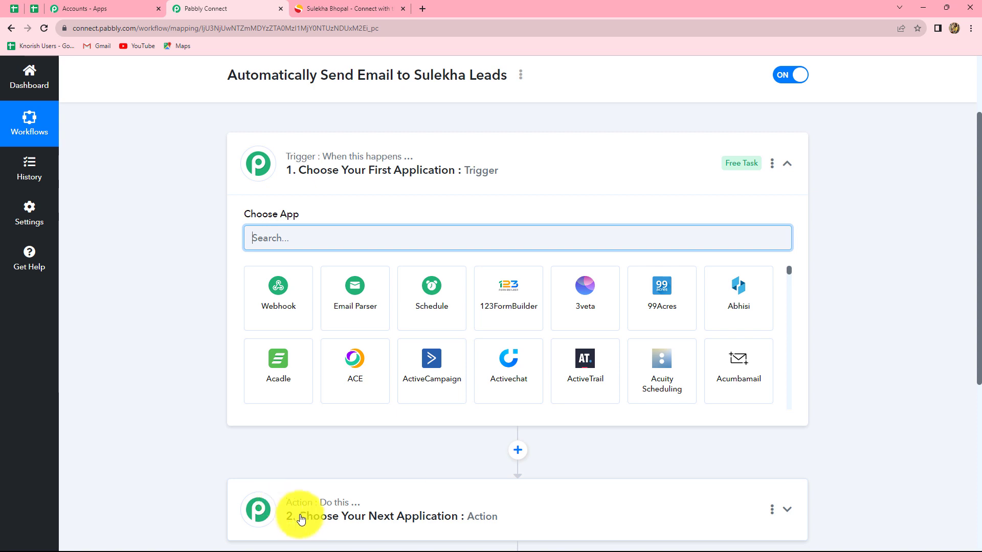
{"action": "scroll", "coordinate": [234, 190], "scroll_direction": "down", "scroll_amount": 1}
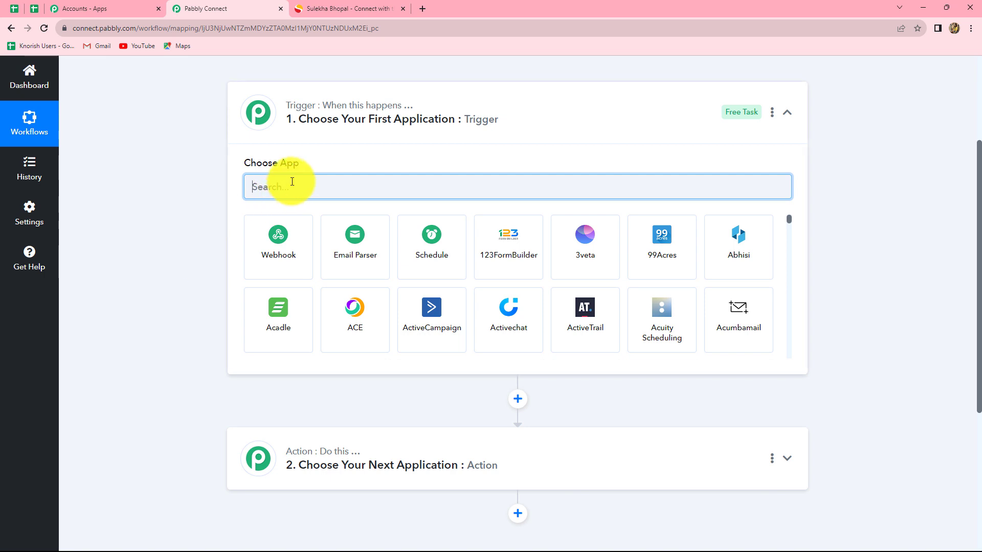
{"action": "type", "text": "Sule"}
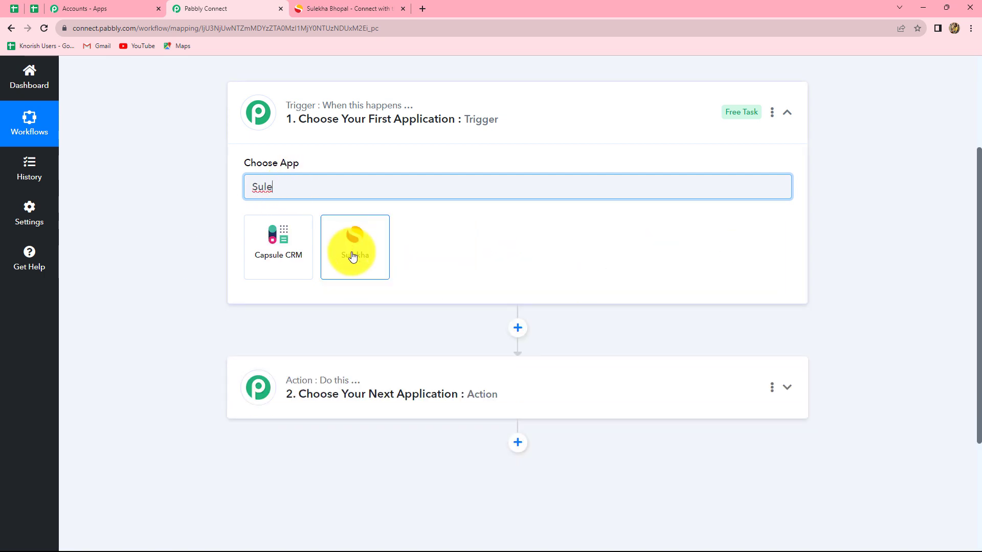
{"action": "left_click", "coordinate": [352, 257]}
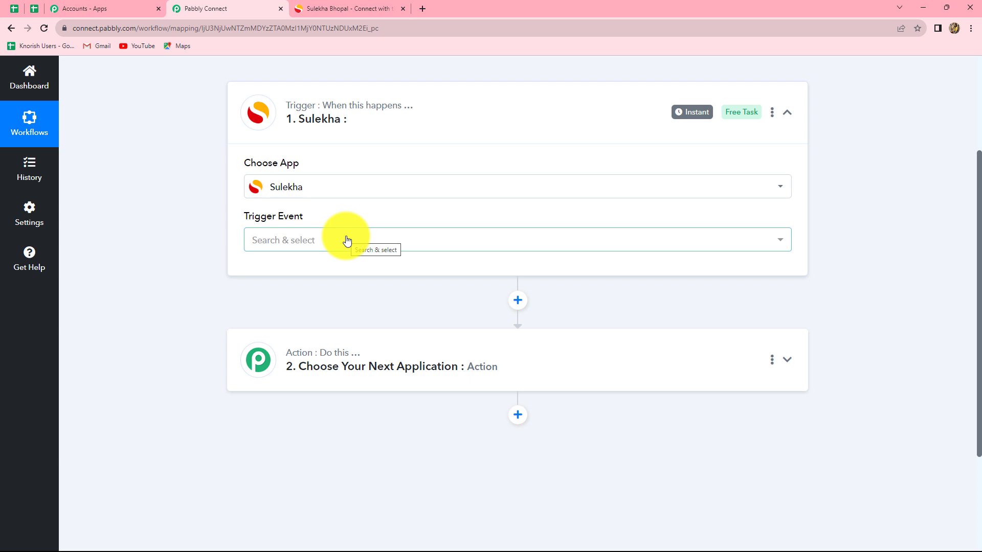
{"action": "left_click", "coordinate": [348, 240]}
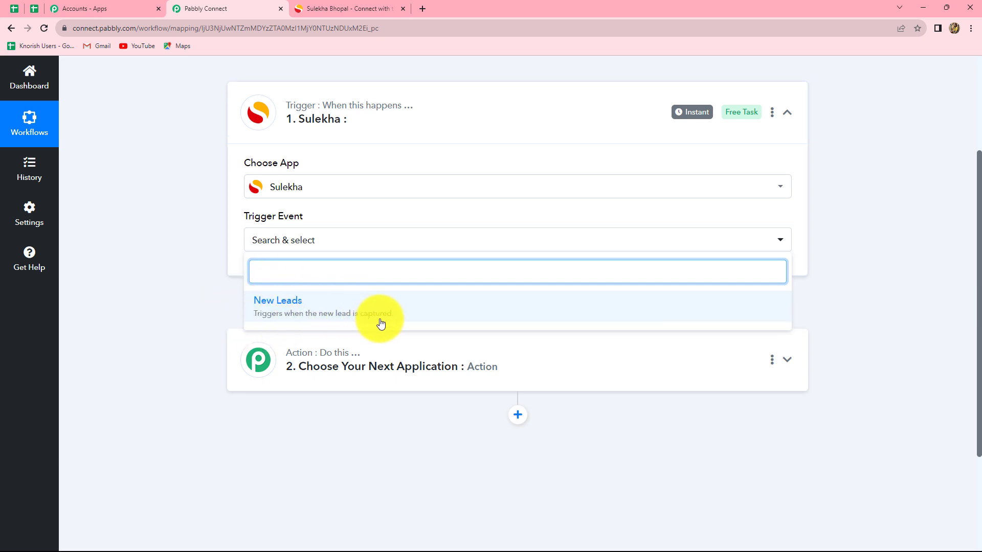
{"action": "left_click", "coordinate": [335, 325]}
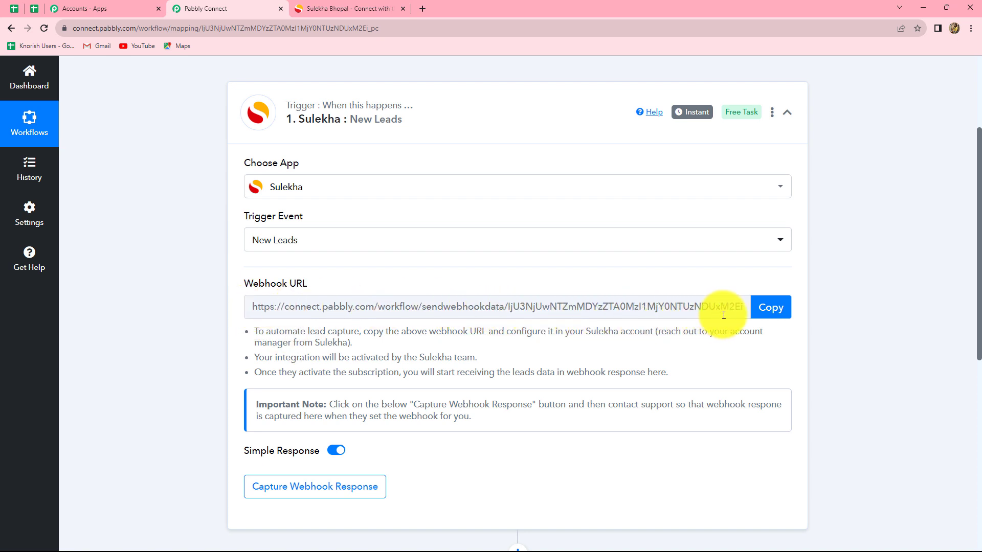
- Review the Sulekha trigger's webhook setup instructions and the lead fields in the captured response, including the category
{"action": "left_click_drag", "start_coordinate": [256, 331], "coordinate": [686, 375]}
{"action": "left_click", "coordinate": [686, 375]}
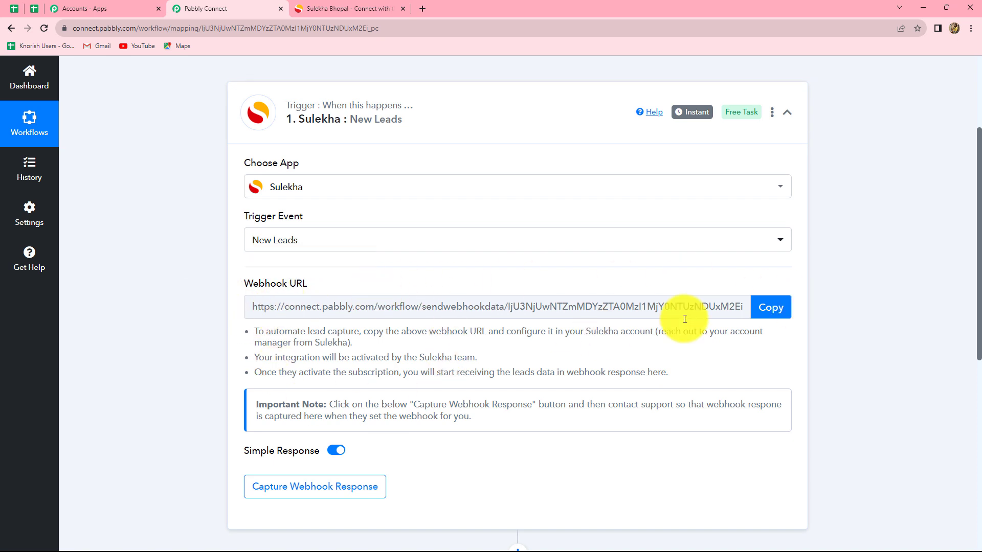
{"action": "scroll", "coordinate": [223, 279], "scroll_direction": "down", "scroll_amount": 1}
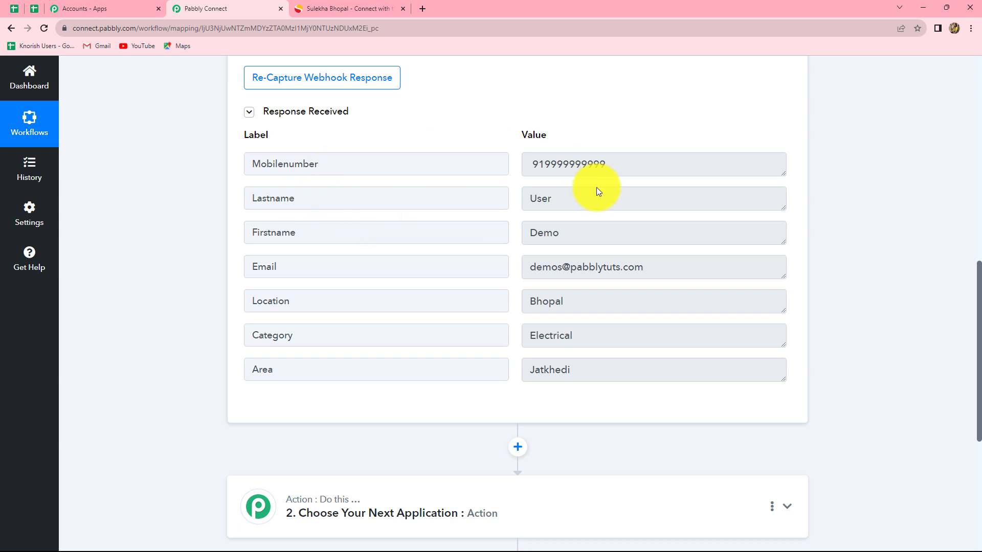
{"action": "left_click", "coordinate": [537, 336]}
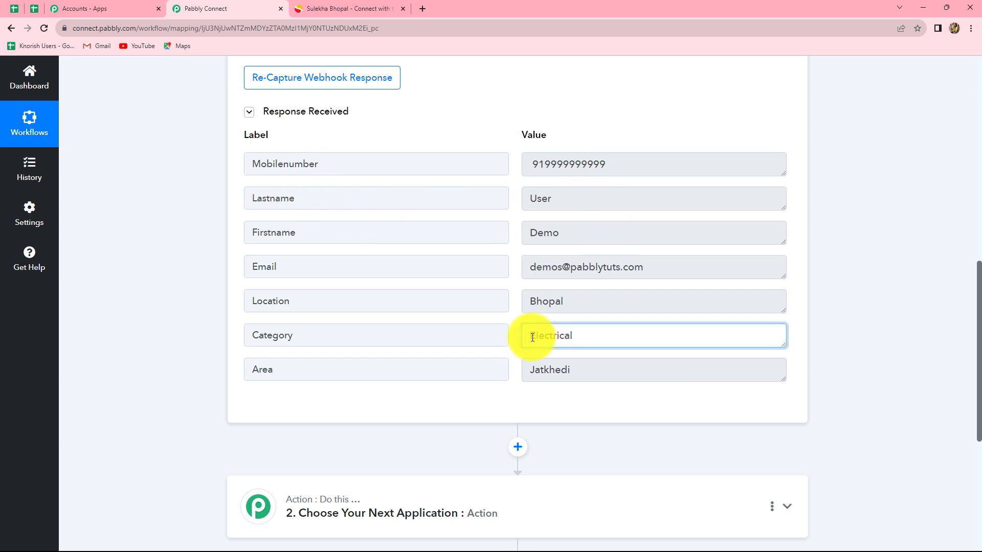
{"action": "double_click", "coordinate": [542, 337]}
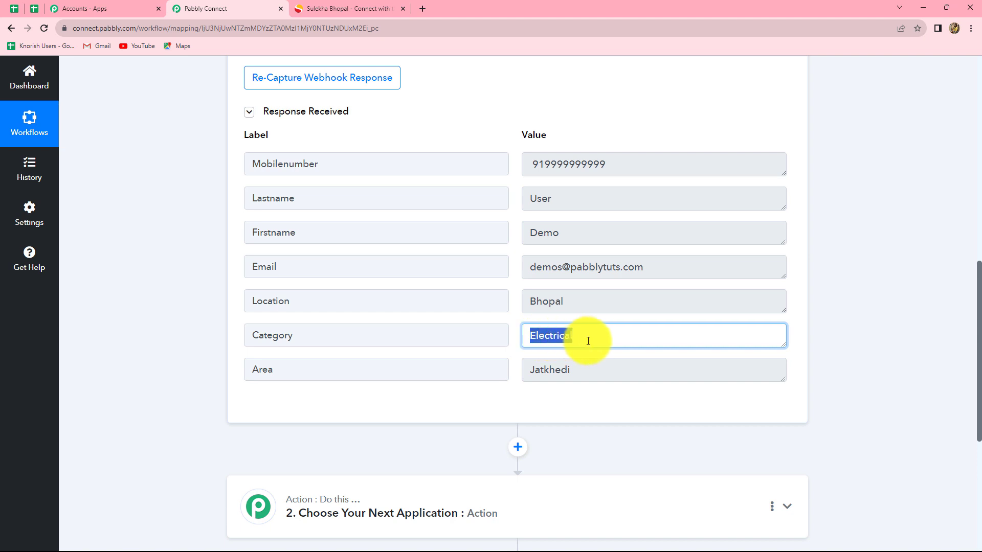
{"action": "left_click", "coordinate": [589, 342]}
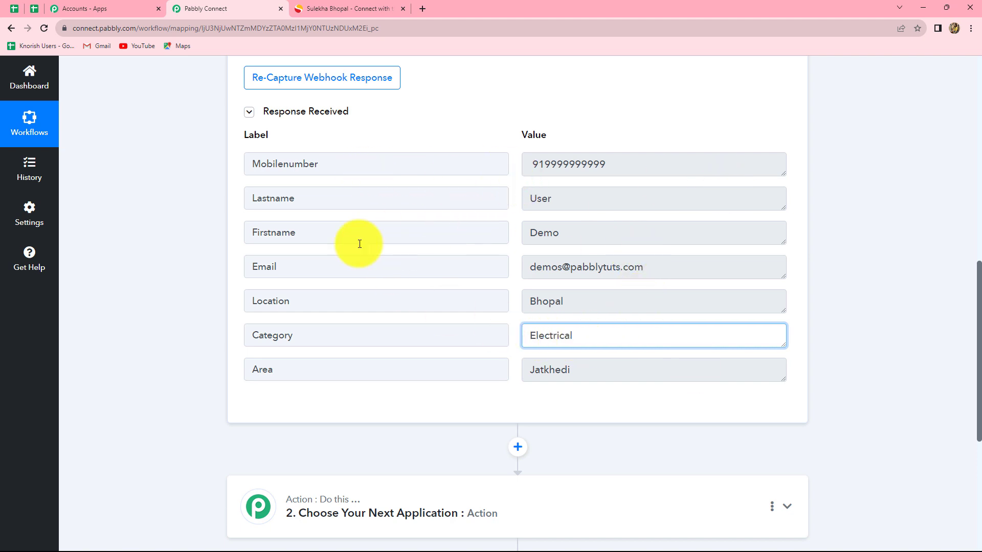
{"action": "scroll", "coordinate": [597, 311], "scroll_direction": "up", "scroll_amount": 6}
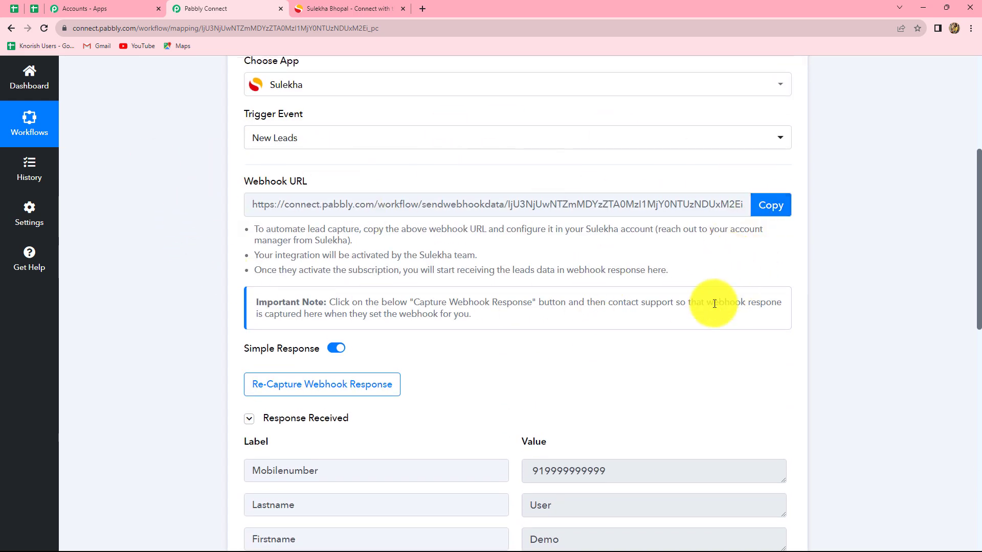
{"action": "scroll", "coordinate": [588, 312], "scroll_direction": "down", "scroll_amount": 6}
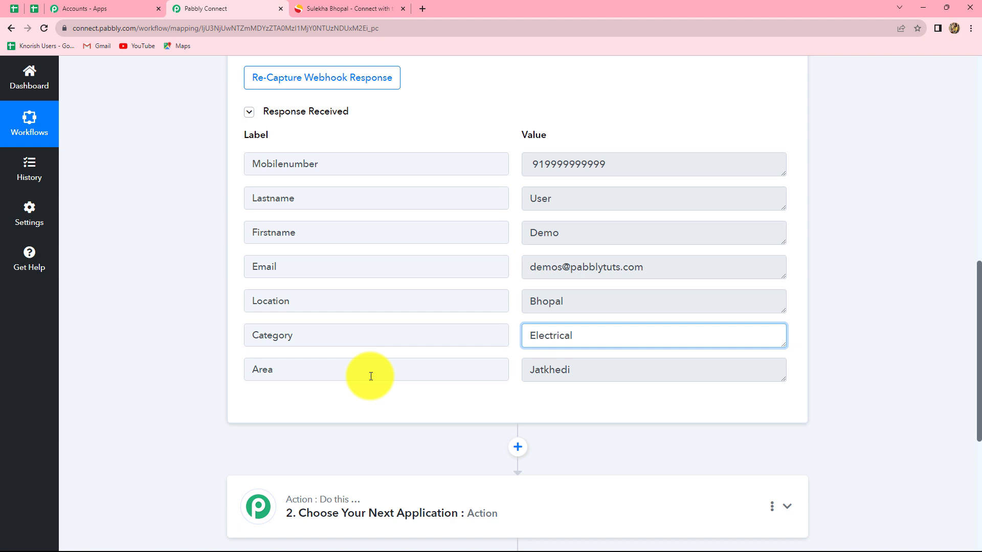
- Set the workflow's action to Gmail with the Send Email event
{"action": "scroll", "coordinate": [371, 377], "scroll_direction": "down", "scroll_amount": 2}
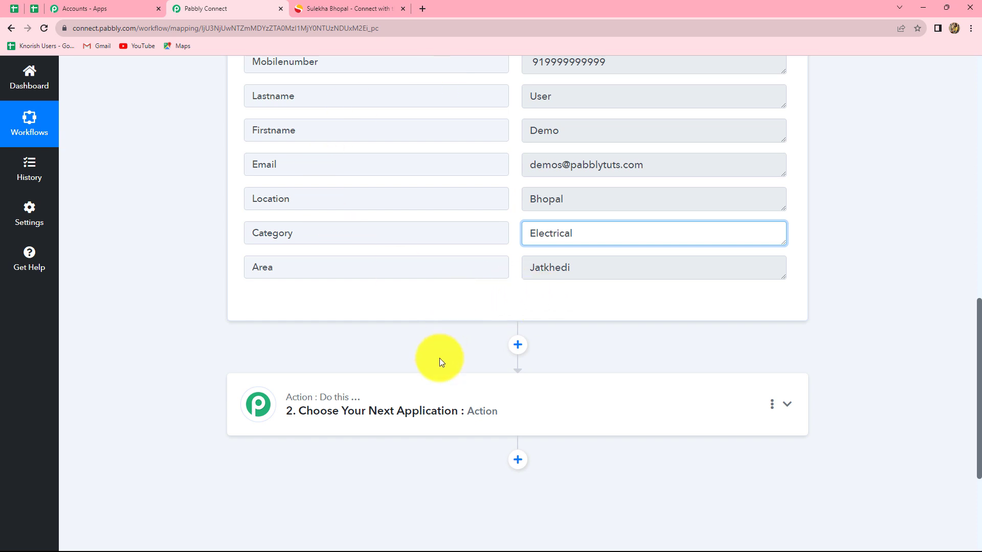
{"action": "scroll", "coordinate": [428, 386], "scroll_direction": "down", "scroll_amount": 3}
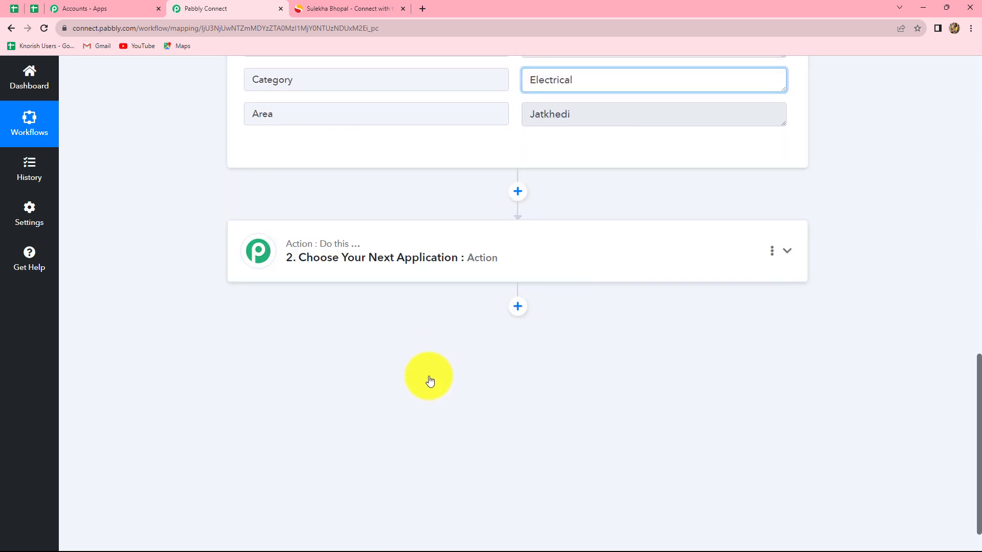
{"action": "left_click", "coordinate": [428, 263]}
{"action": "left_click", "coordinate": [342, 326]}
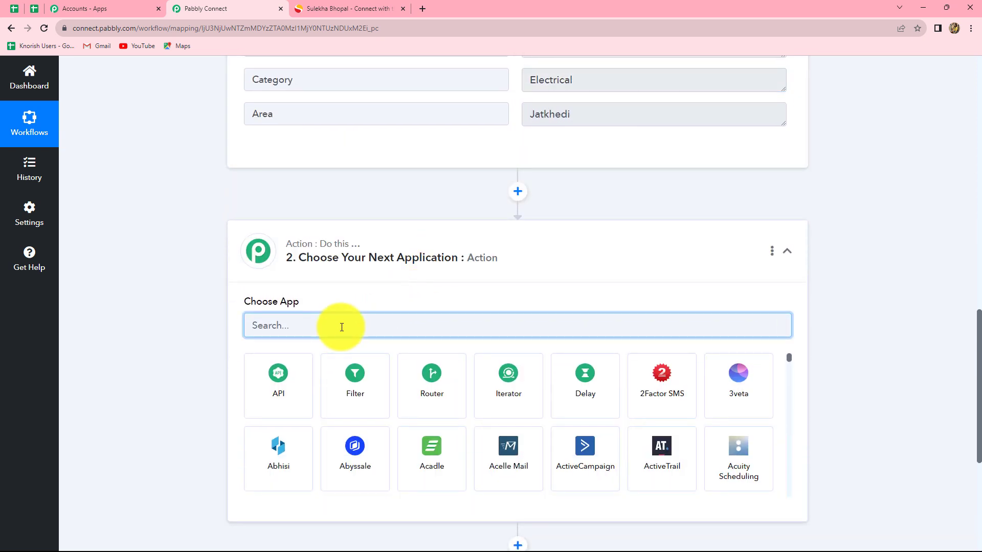
{"action": "type", "text": "Gmai"}
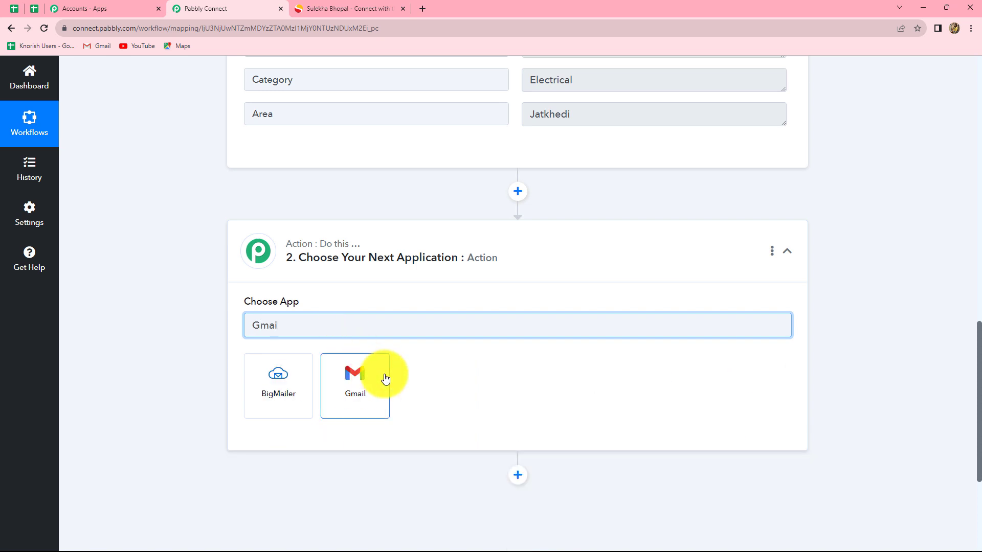
{"action": "left_click", "coordinate": [385, 378]}
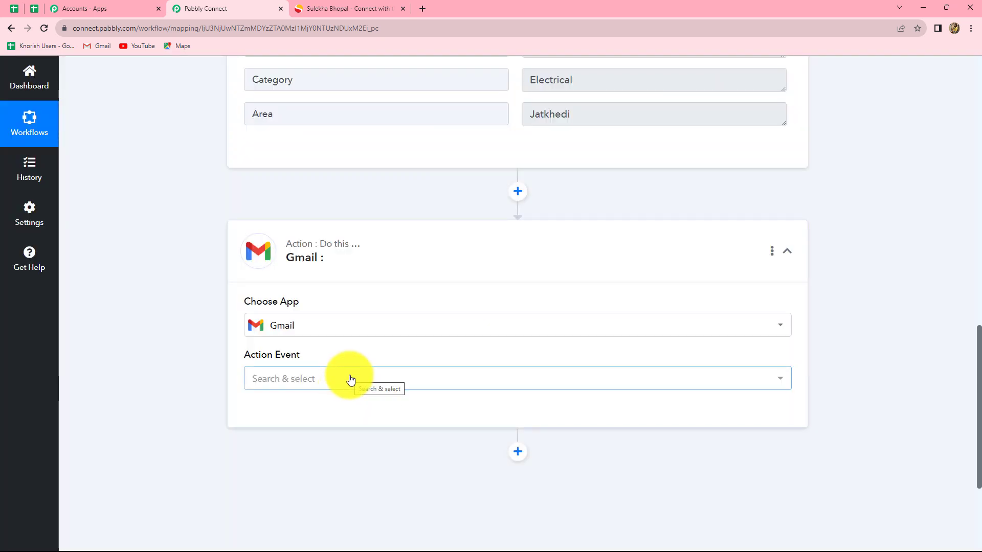
{"action": "left_click", "coordinate": [349, 378]}
{"action": "left_click", "coordinate": [271, 452]}
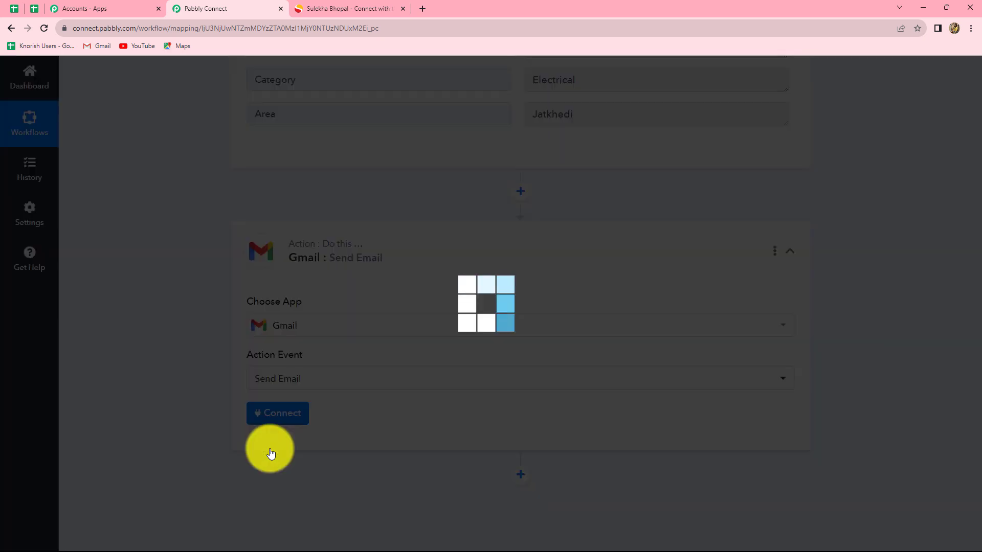
- Connect the Gmail action through a new connection, choosing the Google account and allowing Pabbly Connect the requested access
{"action": "left_click", "coordinate": [284, 415]}
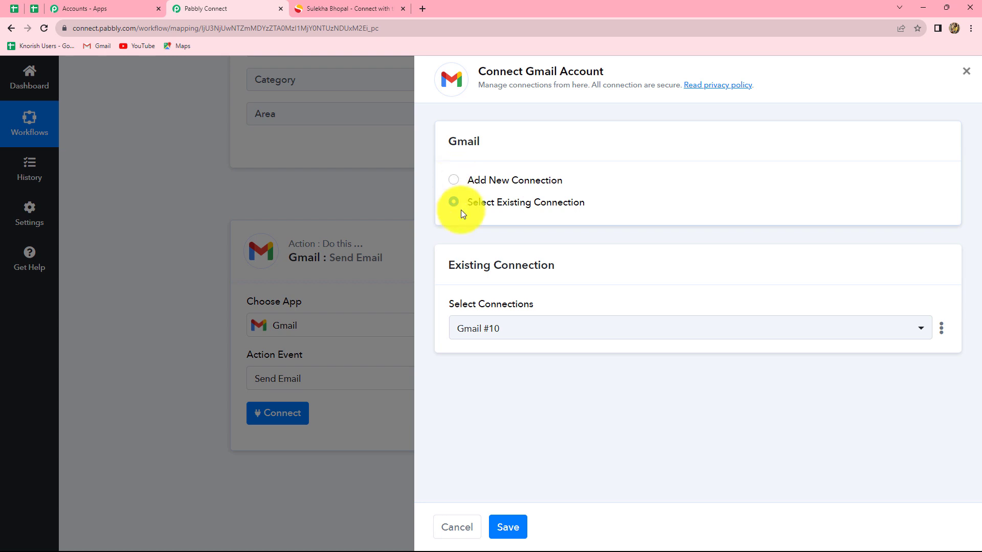
{"action": "left_click", "coordinate": [455, 184]}
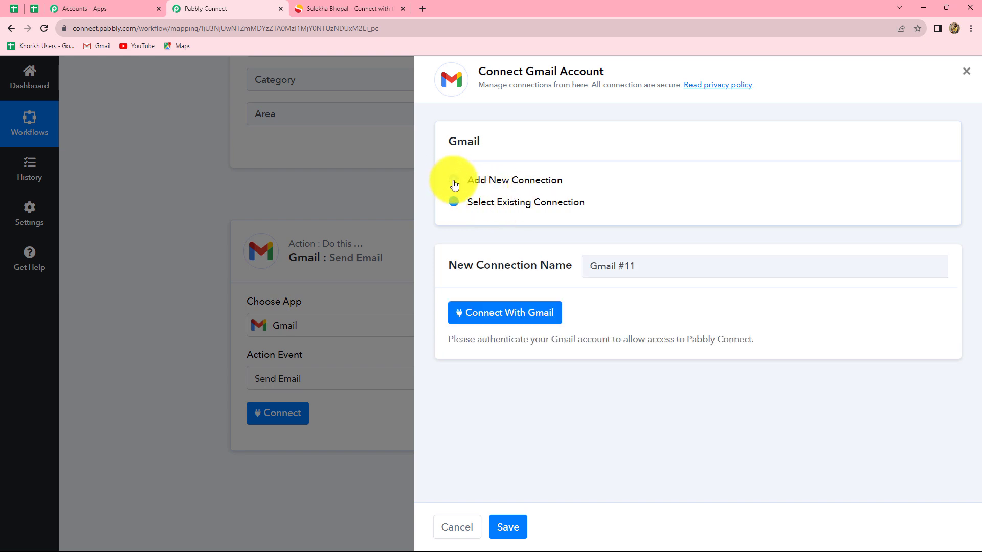
{"action": "left_click", "coordinate": [471, 324]}
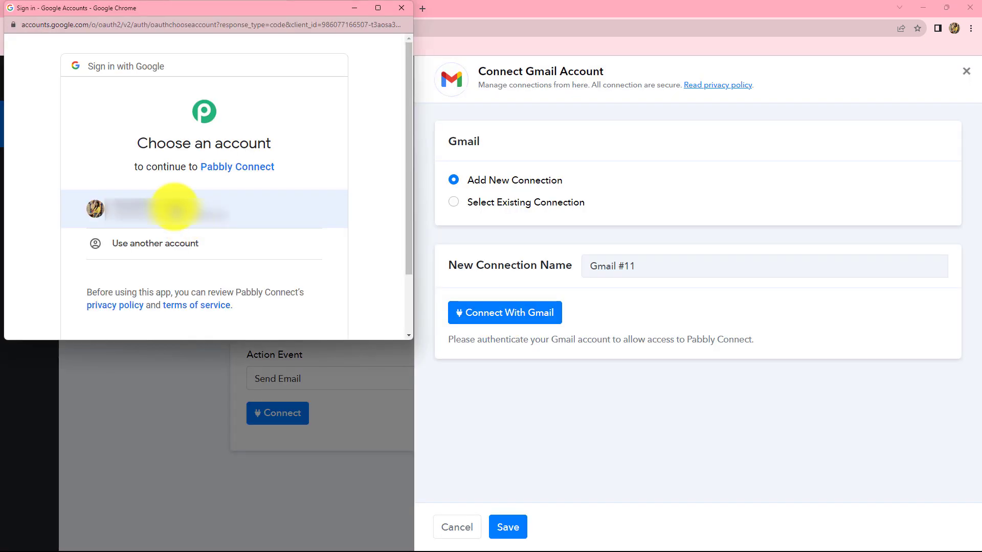
{"action": "left_click", "coordinate": [176, 208]}
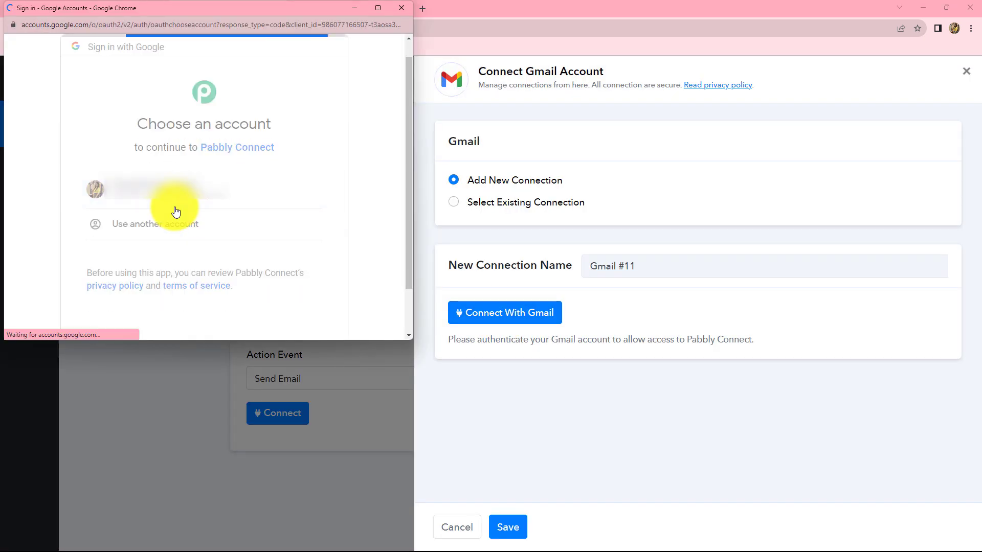
{"action": "scroll", "coordinate": [203, 225], "scroll_direction": "down", "scroll_amount": 5}
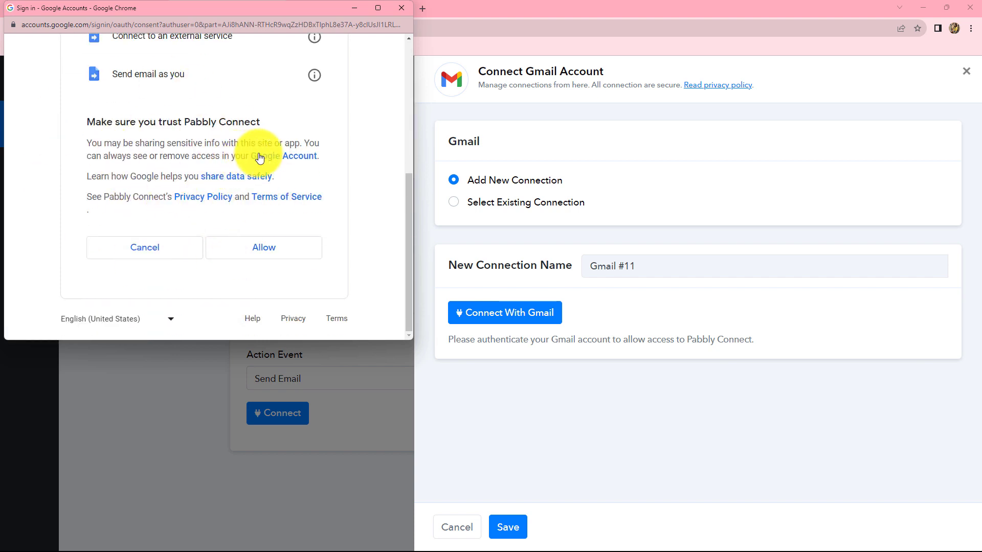
{"action": "left_click", "coordinate": [285, 250]}
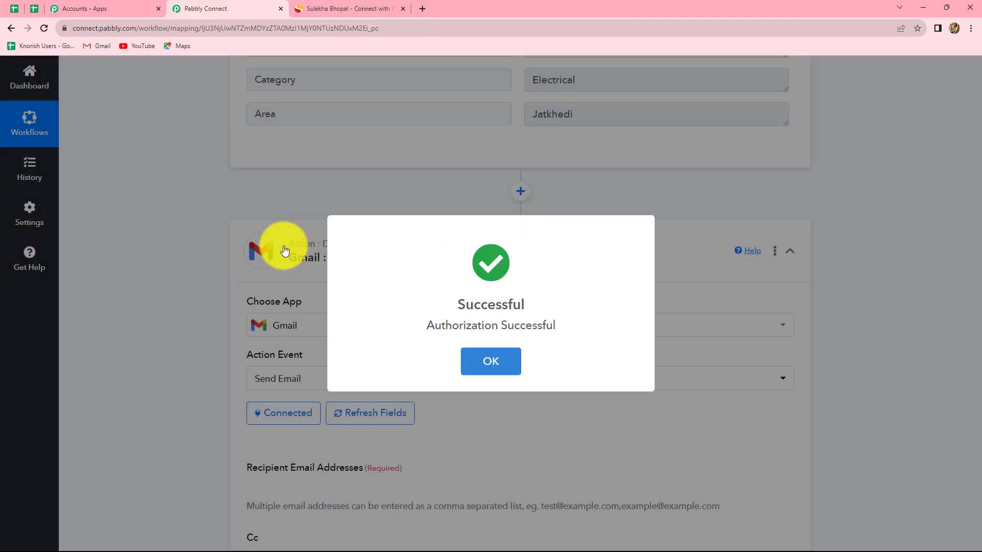
{"action": "left_click", "coordinate": [491, 361]}
- Map the Email field of the Sulekha New Leads response into the Gmail action's Recipient Email Addresses
{"action": "scroll", "coordinate": [494, 330], "scroll_direction": "down", "scroll_amount": 2}
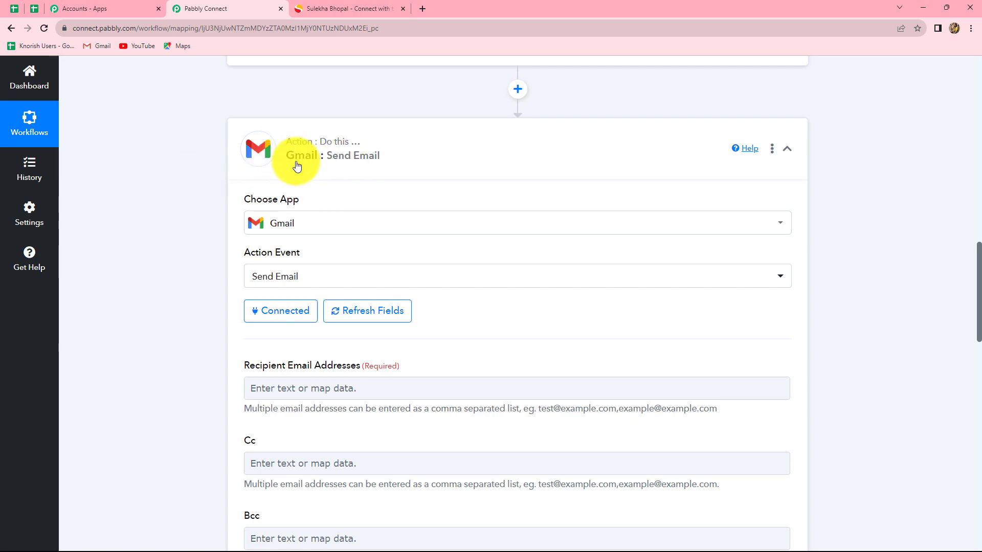
{"action": "scroll", "coordinate": [599, 313], "scroll_direction": "down", "scroll_amount": 9}
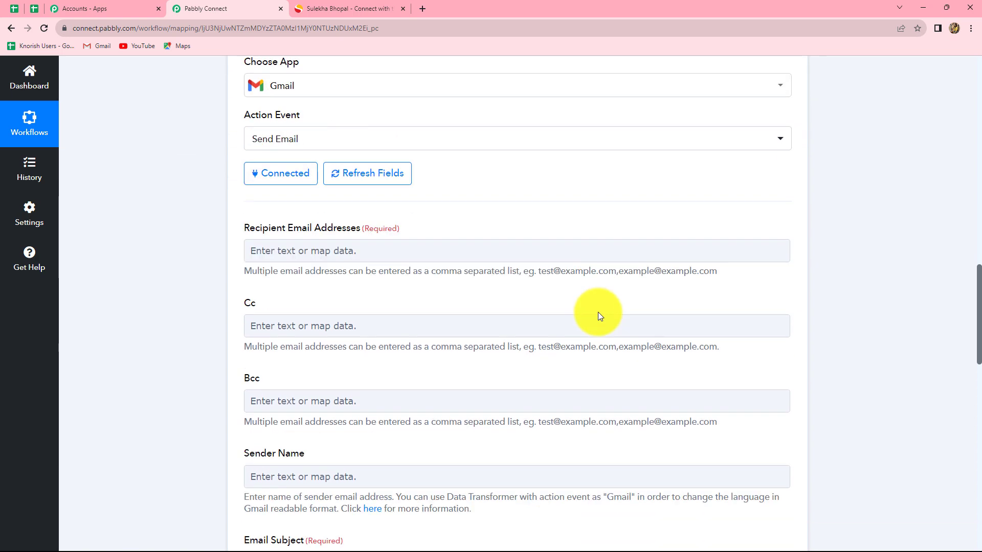
{"action": "scroll", "coordinate": [599, 314], "scroll_direction": "up", "scroll_amount": 5}
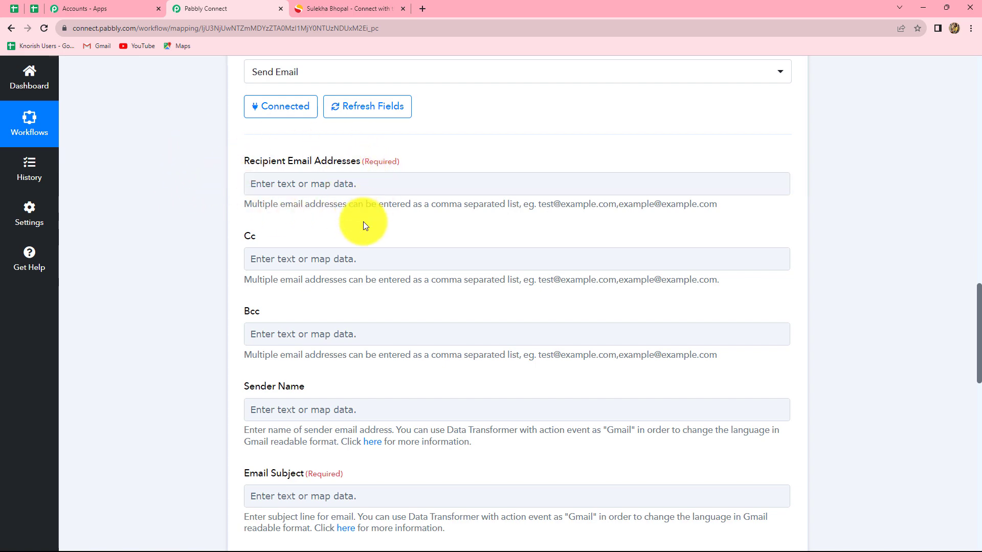
{"action": "scroll", "coordinate": [363, 222], "scroll_direction": "up", "scroll_amount": 13}
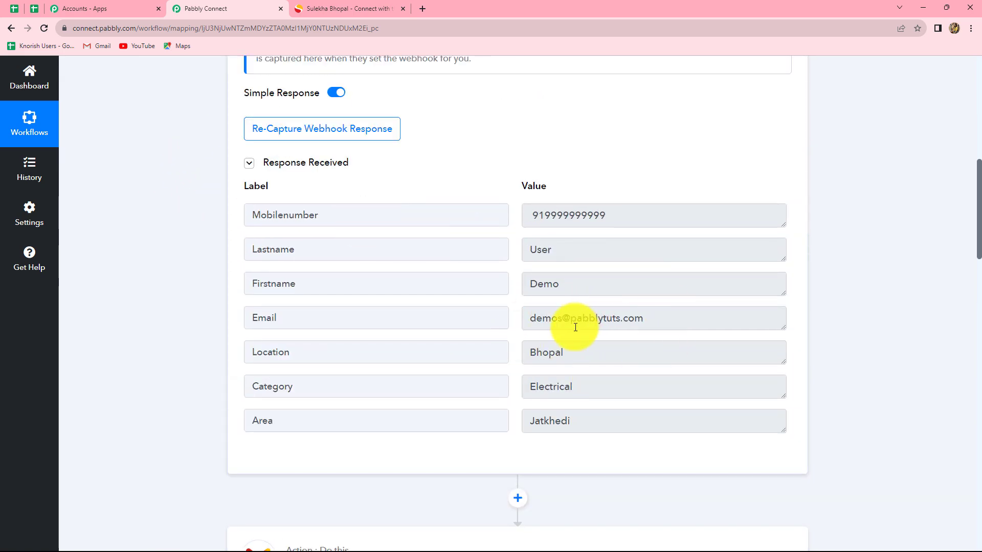
{"action": "left_click_drag", "start_coordinate": [530, 318], "coordinate": [643, 319]}
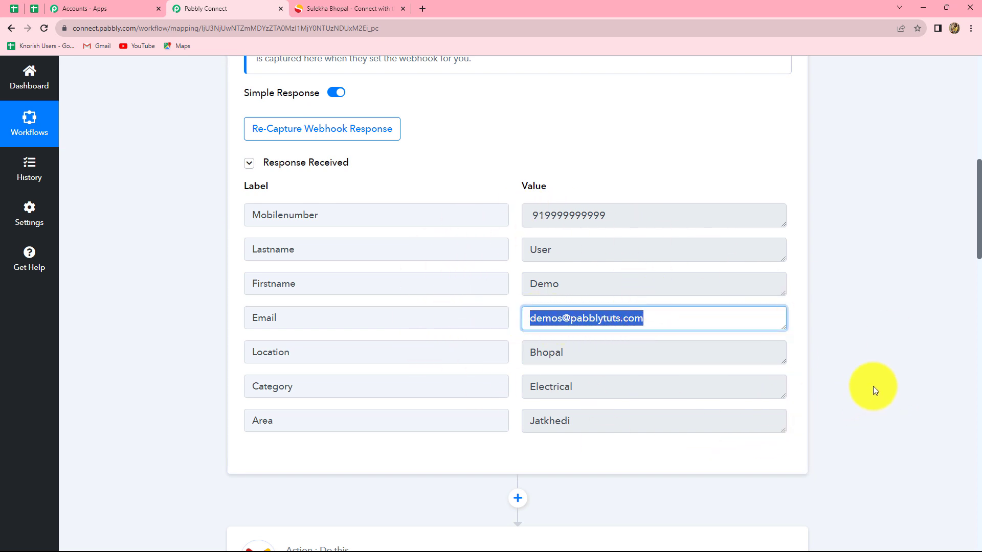
{"action": "scroll", "coordinate": [899, 377], "scroll_direction": "down", "scroll_amount": 10}
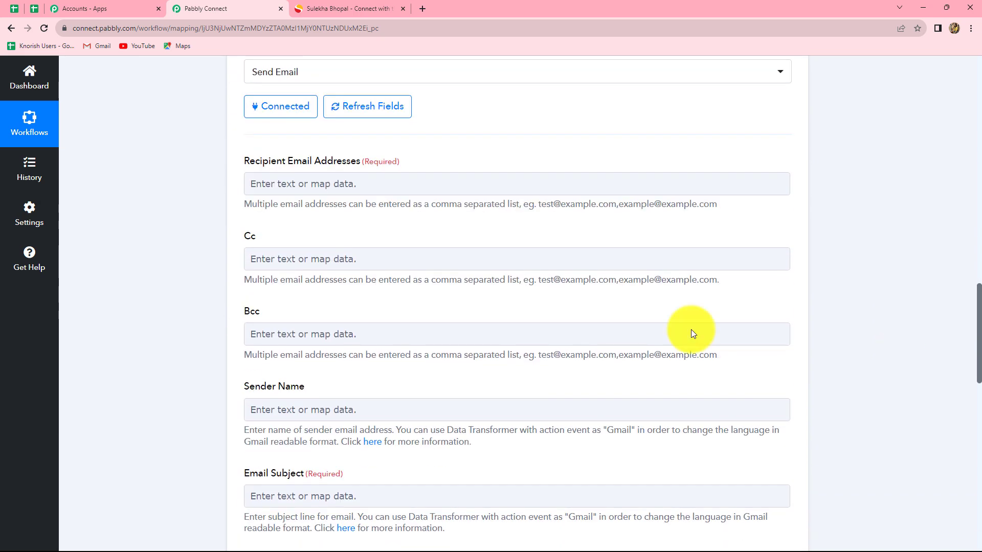
{"action": "left_click", "coordinate": [303, 185]}
{"action": "left_click", "coordinate": [322, 281]}
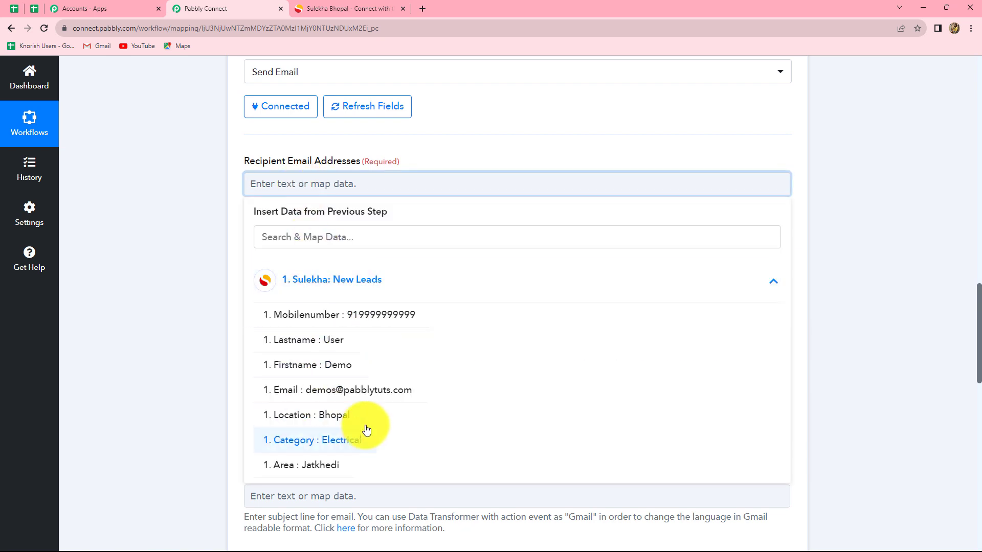
{"action": "left_click", "coordinate": [358, 392]}
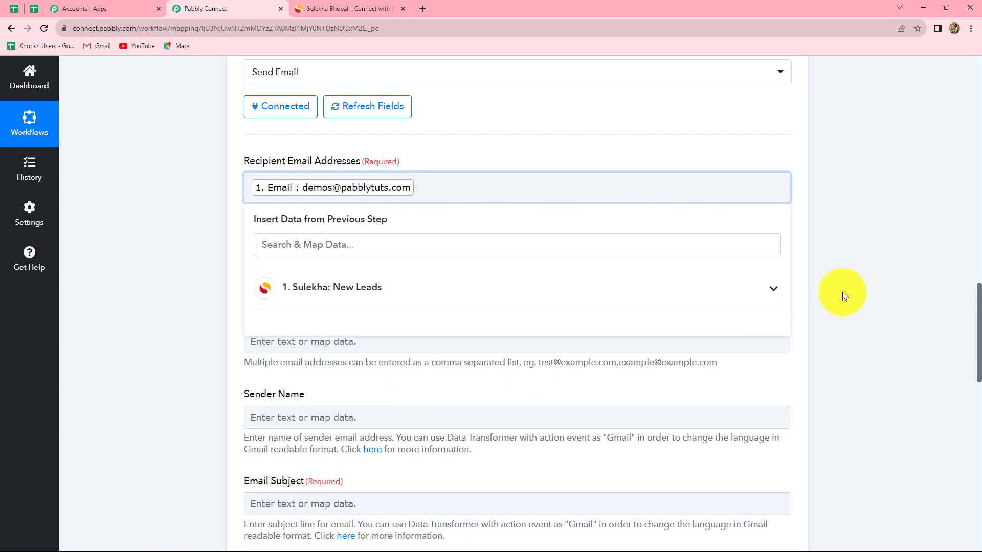
{"action": "left_click", "coordinate": [842, 292]}
{"action": "scroll", "coordinate": [342, 226], "scroll_direction": "down", "scroll_amount": 1}
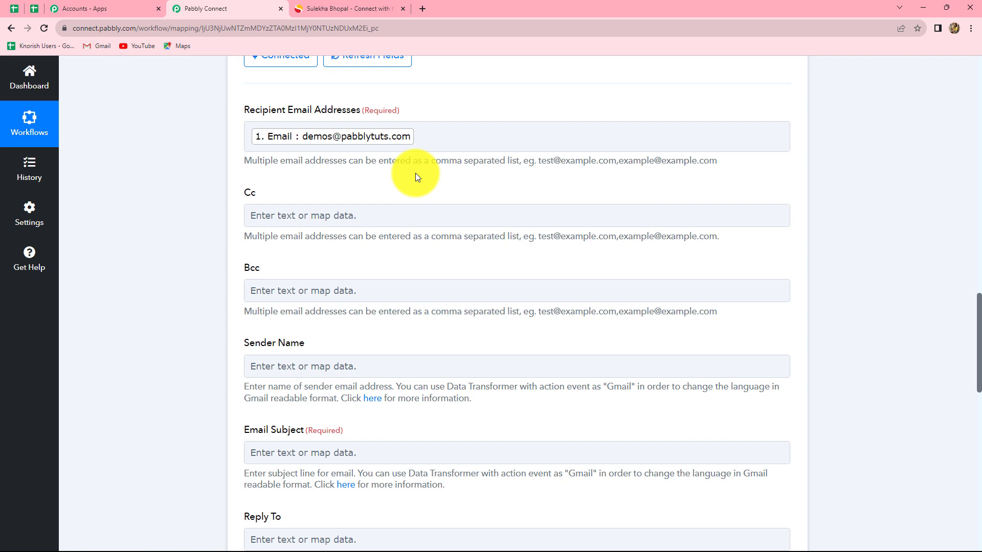
- Set the Gmail action's Sender Name to "Pabbly"
{"action": "left_click", "coordinate": [302, 292]}
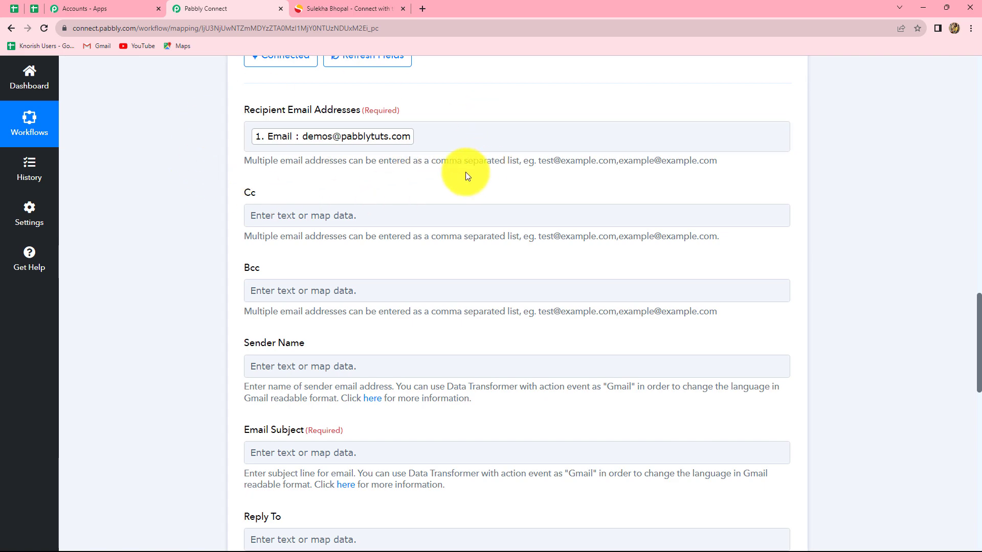
{"action": "scroll", "coordinate": [465, 174], "scroll_direction": "down", "scroll_amount": 4}
{"action": "scroll", "coordinate": [296, 135], "scroll_direction": "down", "scroll_amount": 1}
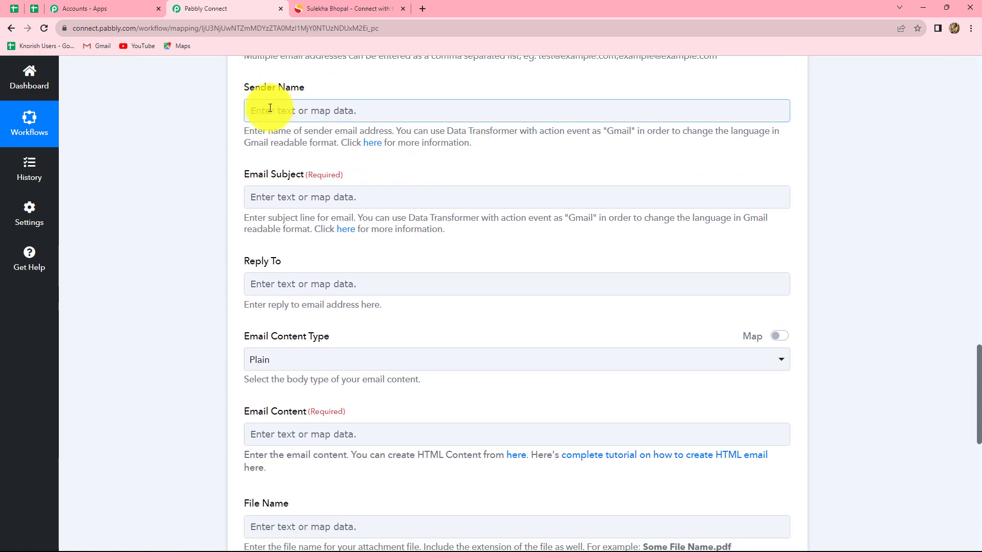
{"action": "left_click", "coordinate": [329, 111]}
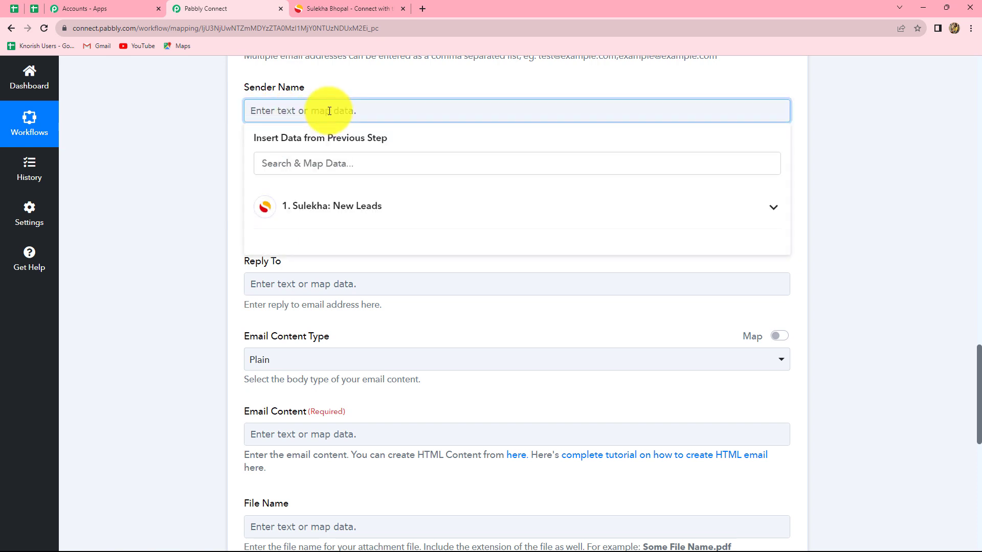
{"action": "type", "text": "Pabbly"}
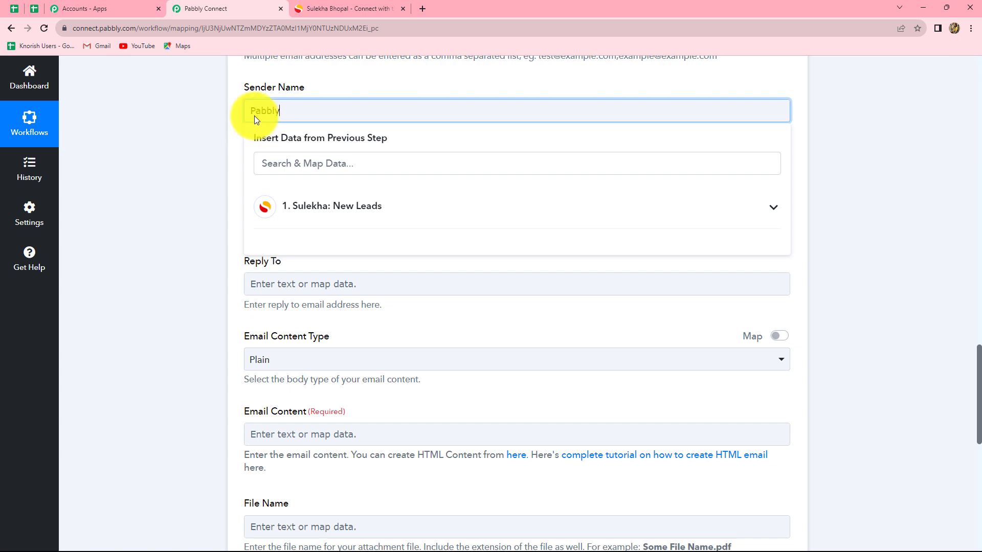
{"action": "left_click", "coordinate": [838, 123]}
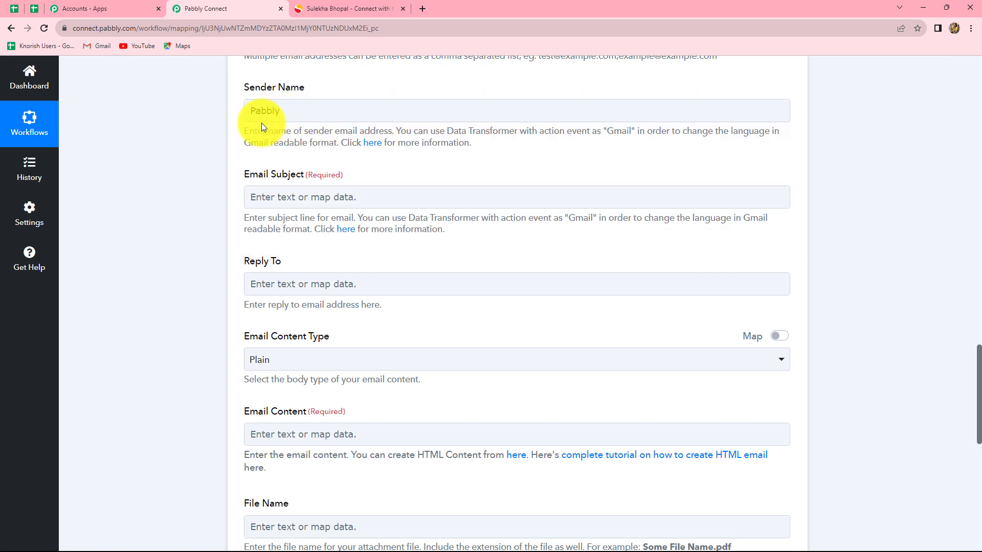
- Set the email subject to "Thank you for your Response!"
{"action": "left_click", "coordinate": [252, 202]}
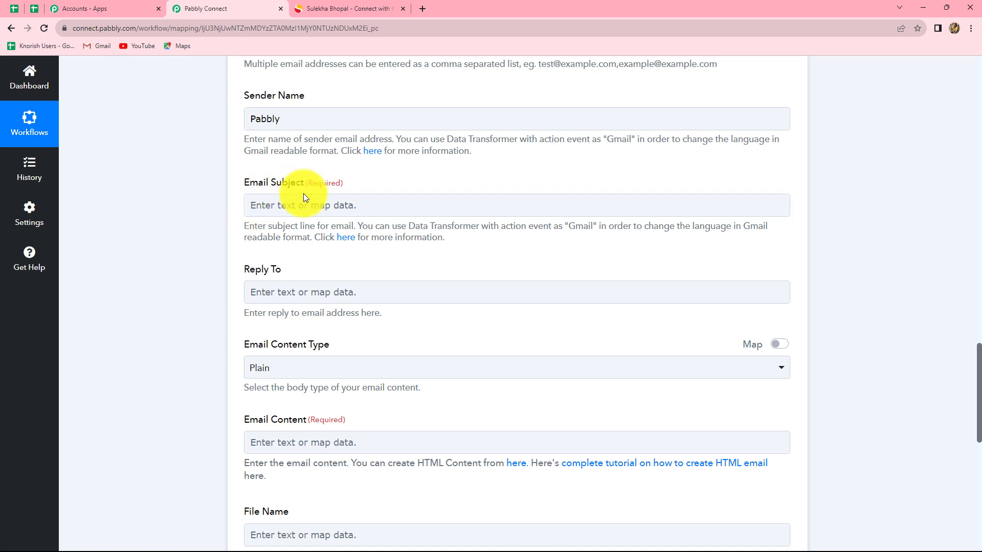
{"action": "left_click", "coordinate": [265, 207]}
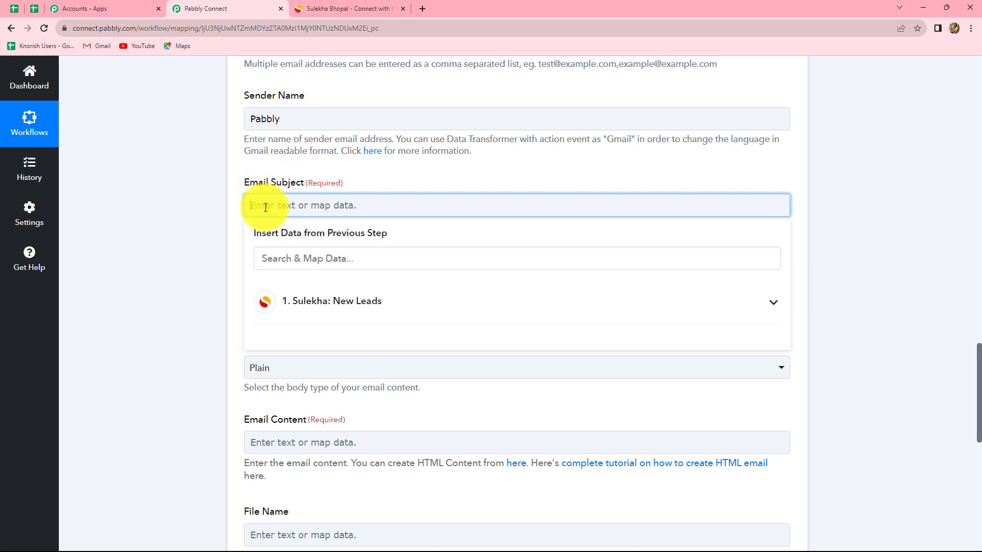
{"action": "type", "text": "Thank You for your Response!"}
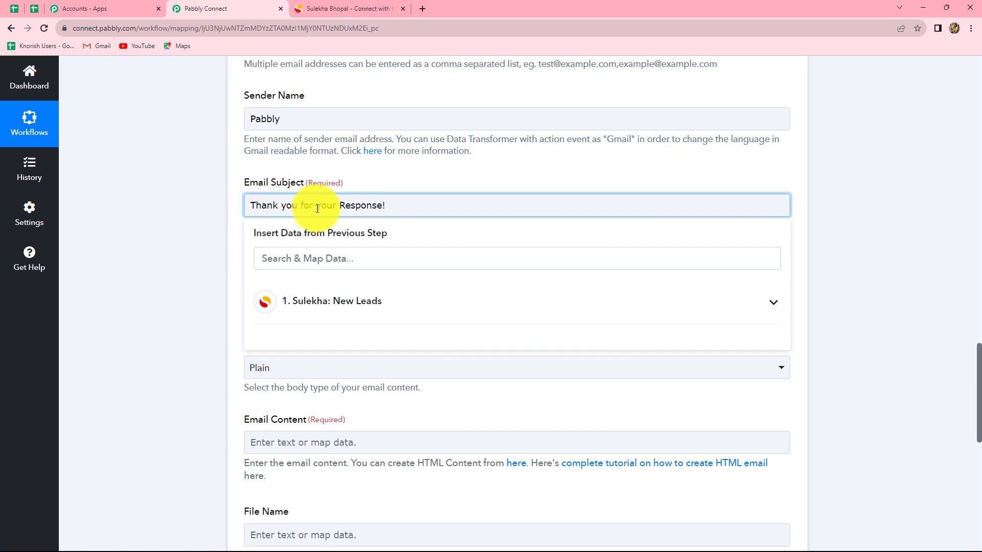
{"action": "left_click_drag", "start_coordinate": [249, 206], "coordinate": [392, 213]}
{"action": "left_click", "coordinate": [393, 213]}
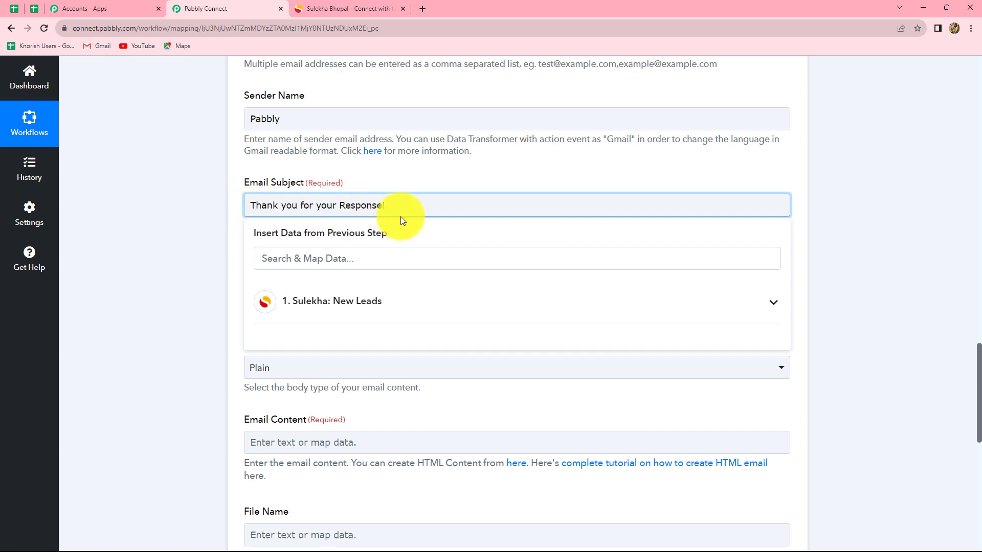
{"action": "left_click", "coordinate": [356, 311]}
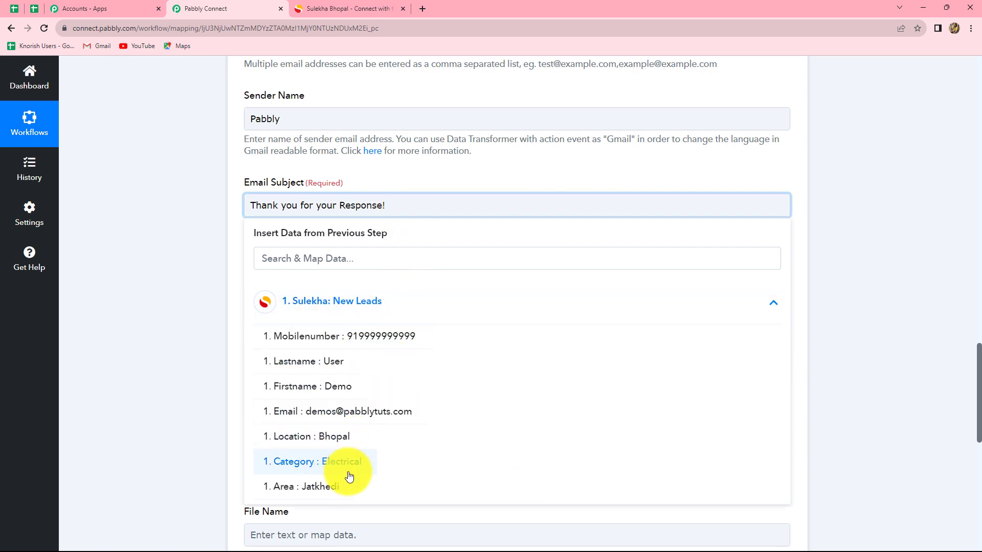
{"action": "left_click", "coordinate": [165, 404]}
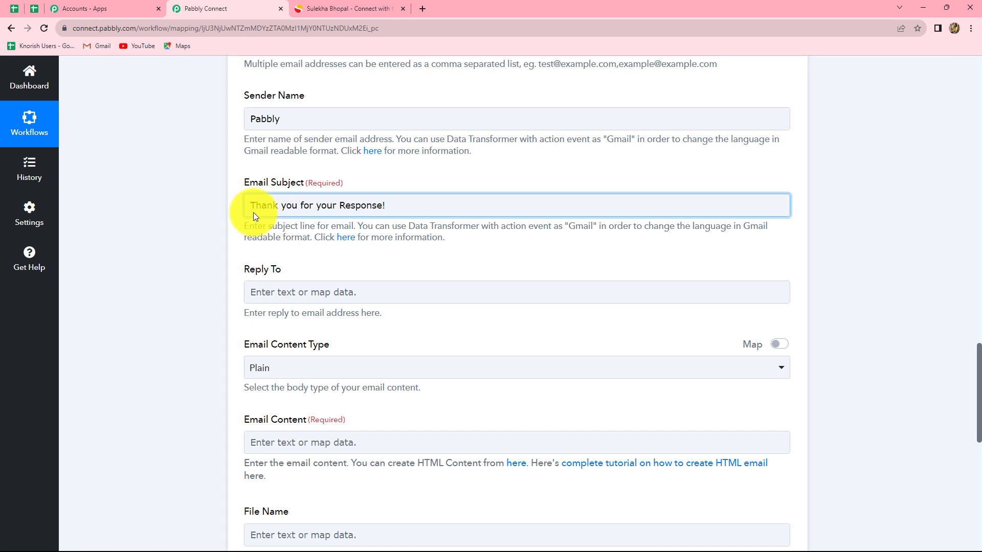
- Begin the Gmail action's email content with "Hello," followed by the mapped Firstname and Lastname fields of the Sulekha New Leads response
{"action": "scroll", "coordinate": [377, 263], "scroll_direction": "down", "scroll_amount": 4}
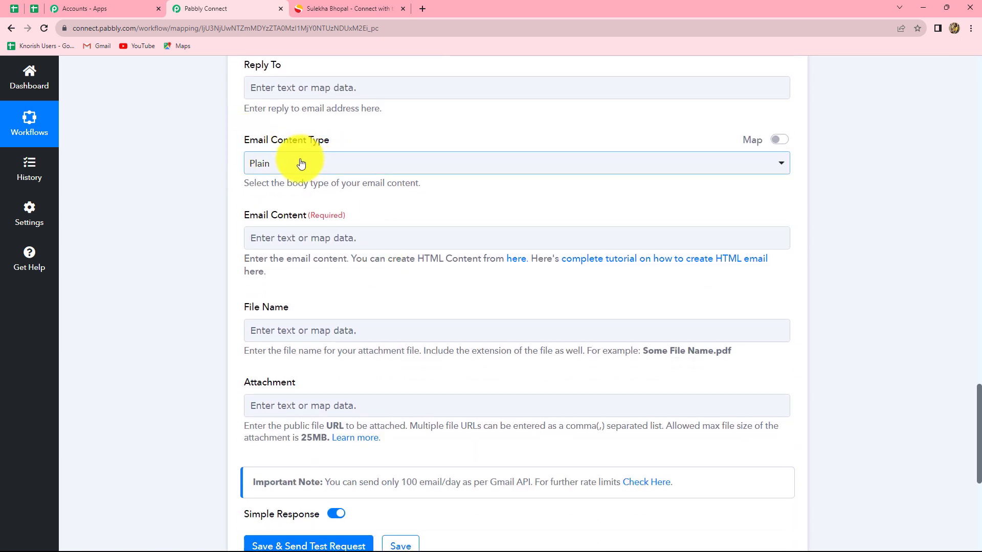
{"action": "left_click", "coordinate": [283, 159]}
{"action": "left_click", "coordinate": [268, 220]}
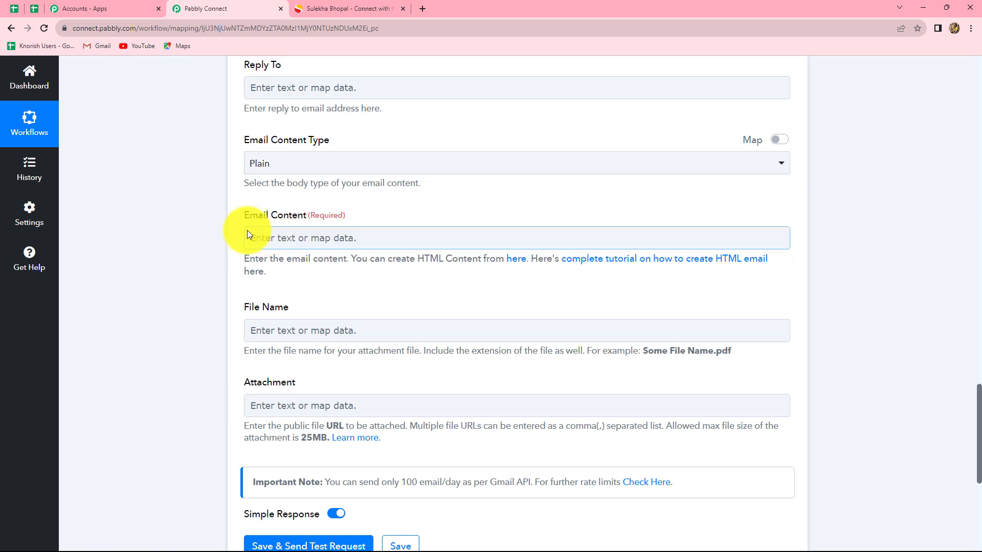
{"action": "left_click", "coordinate": [284, 241]}
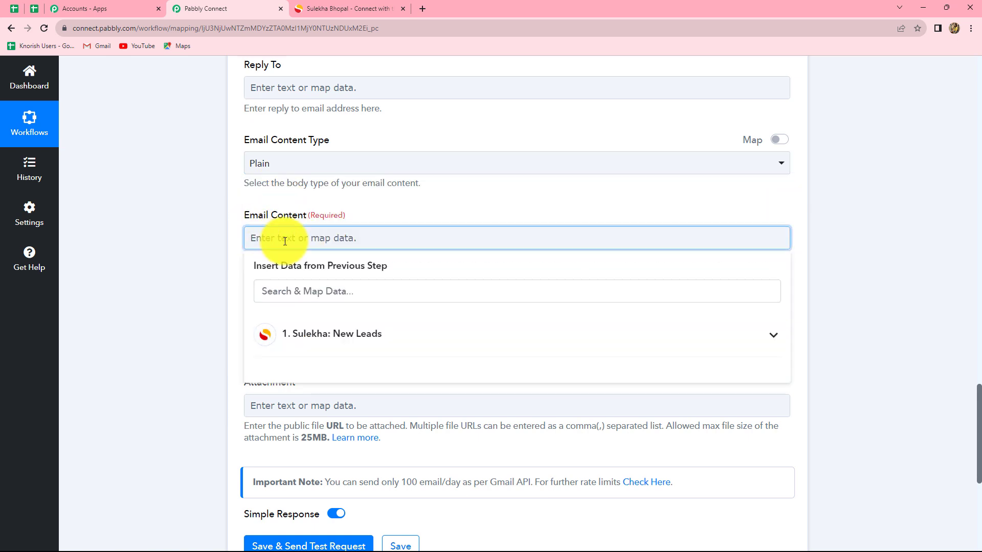
{"action": "type", "text": "Hello,"}
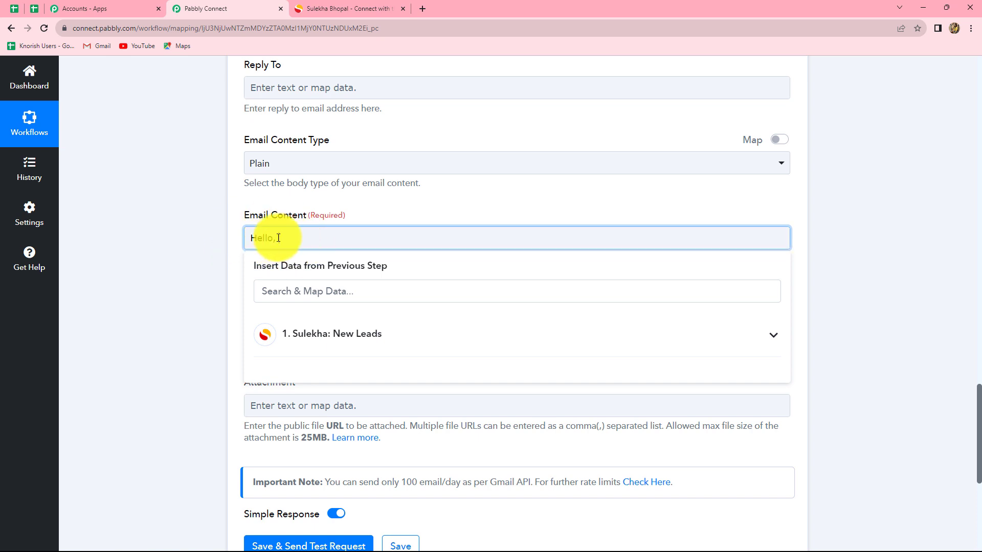
{"action": "left_click", "coordinate": [365, 348]}
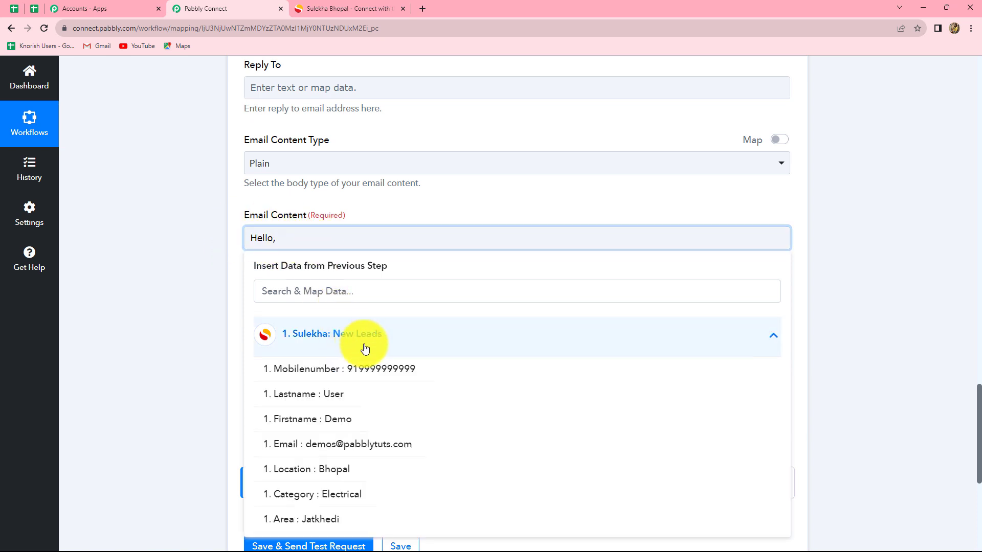
{"action": "left_click", "coordinate": [329, 420]}
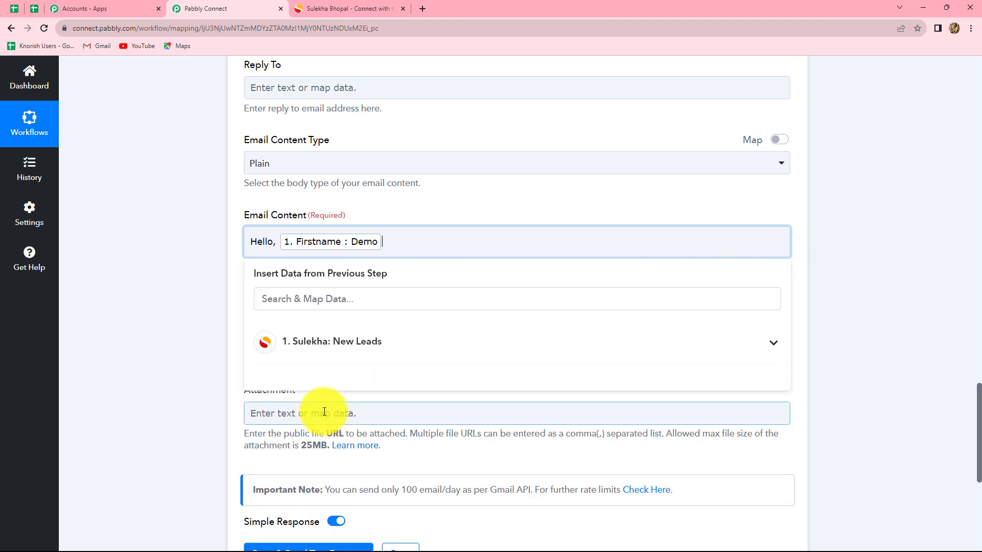
{"action": "left_click", "coordinate": [333, 347]}
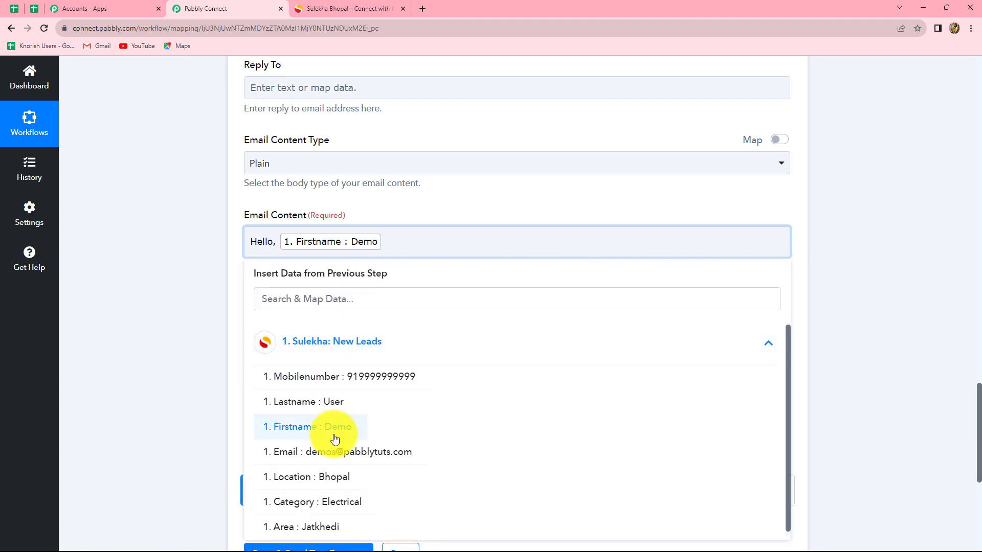
{"action": "left_click", "coordinate": [335, 407]}
{"action": "left_click", "coordinate": [178, 312]}
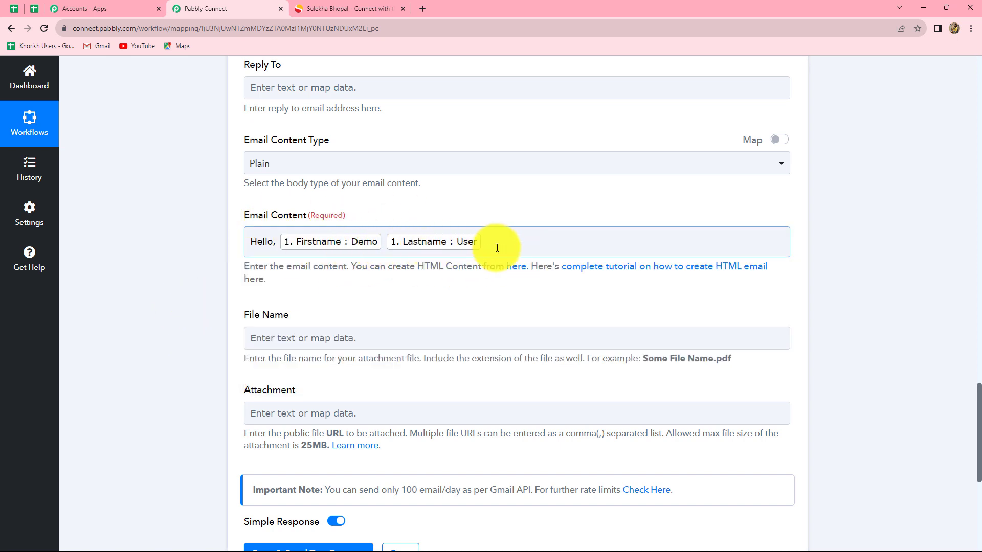
- Add the line "We have received your response. the details are:" and an "Email:" line with the lead's mapped Email field
{"action": "left_click", "coordinate": [336, 250]}
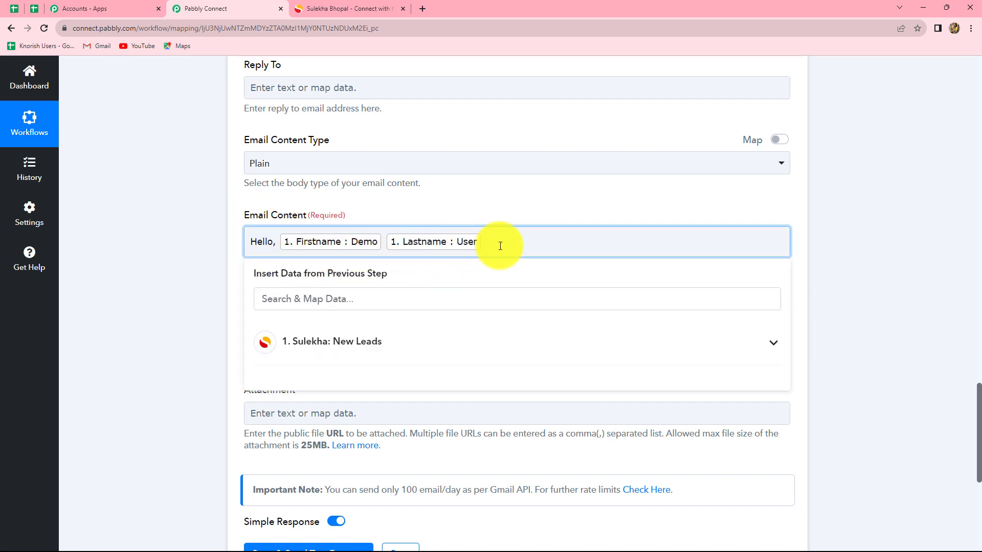
{"action": "key", "text": "Return"}
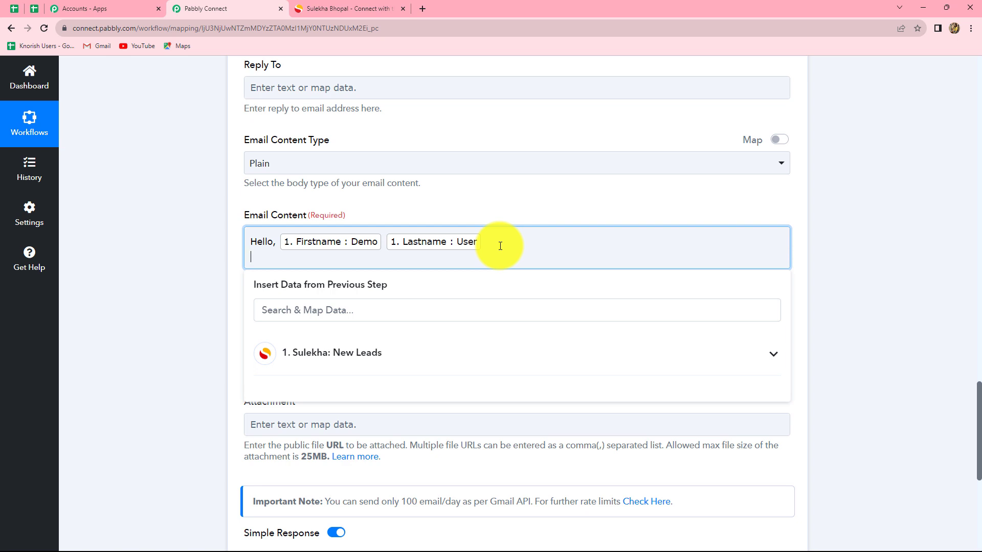
{"action": "type", "text": "We "}
{"action": "type", "text": "have received your response. the details are:"}
{"action": "key", "text": "Return"}
{"action": "type", "text": "Email:"}
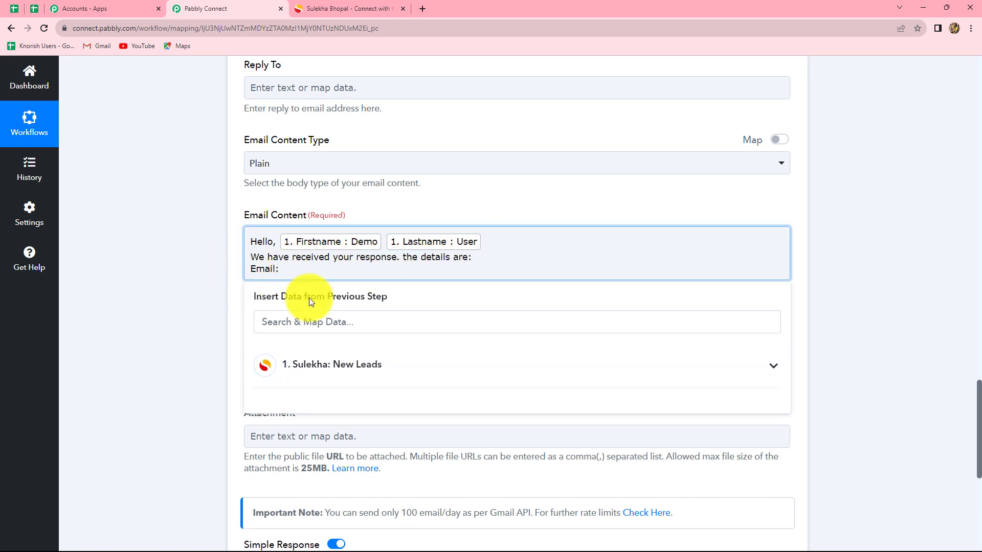
{"action": "left_click", "coordinate": [327, 365]}
{"action": "left_click", "coordinate": [366, 471]}
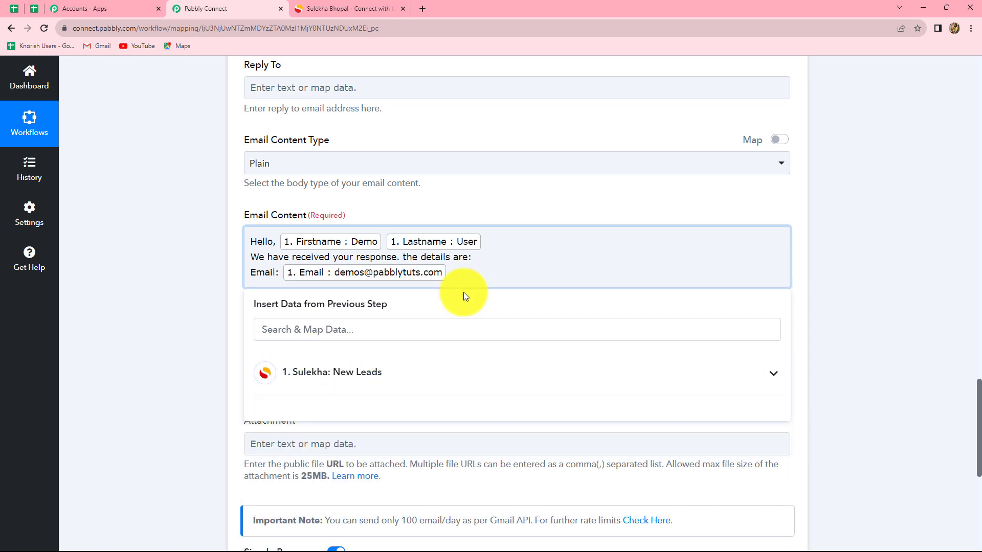
- Add an "Area:" line to the email content with the Area field mapped from the Sulekha lead
{"action": "key", "text": "Return"}
{"action": "type", "text": "Area:"}
{"action": "left_click", "coordinate": [383, 388]}
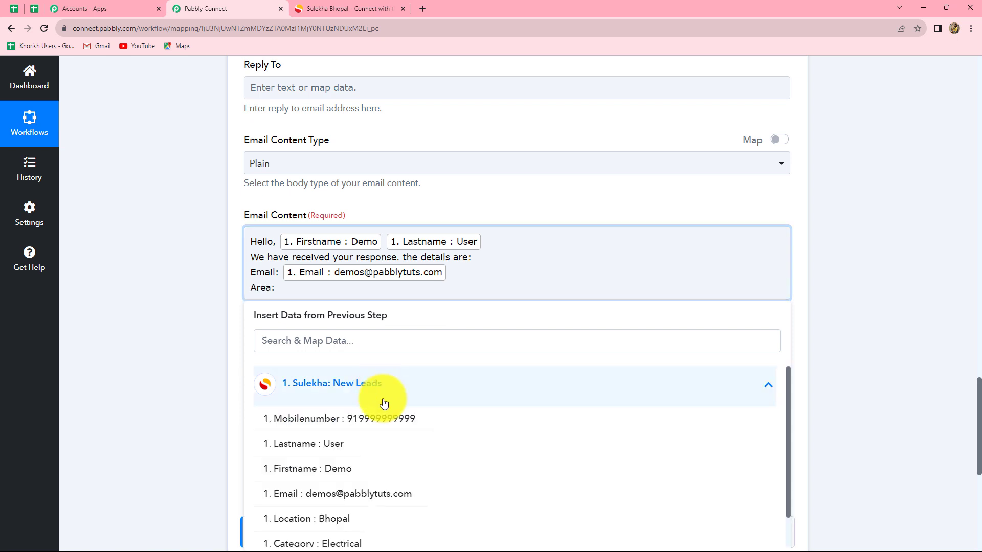
{"action": "scroll", "coordinate": [390, 478], "scroll_direction": "down", "scroll_amount": 2}
{"action": "left_click", "coordinate": [304, 534]}
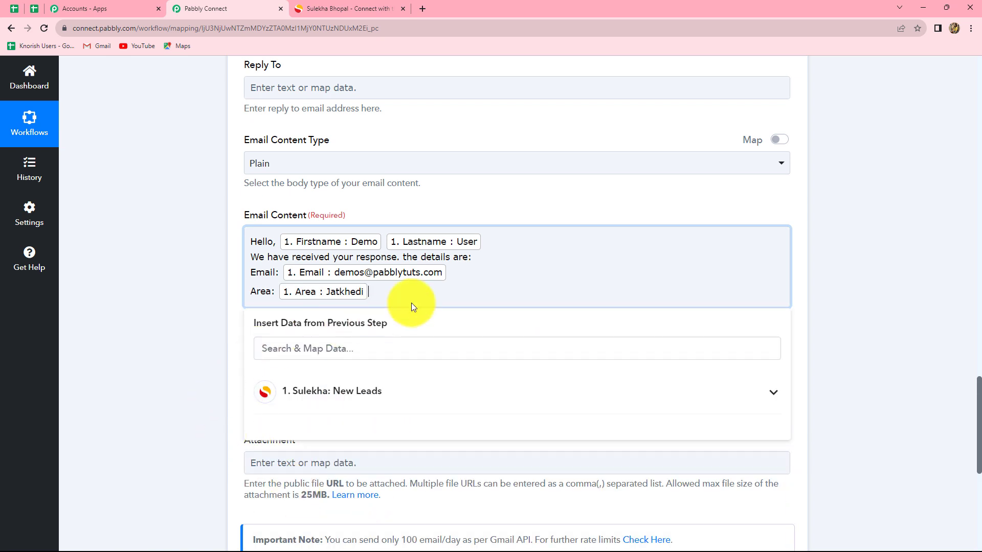
- Add a "Location:" line to the email content with the Location field mapped from the Sulekha lead
{"action": "key", "text": "Return"}
{"action": "type", "text": "Locati"}
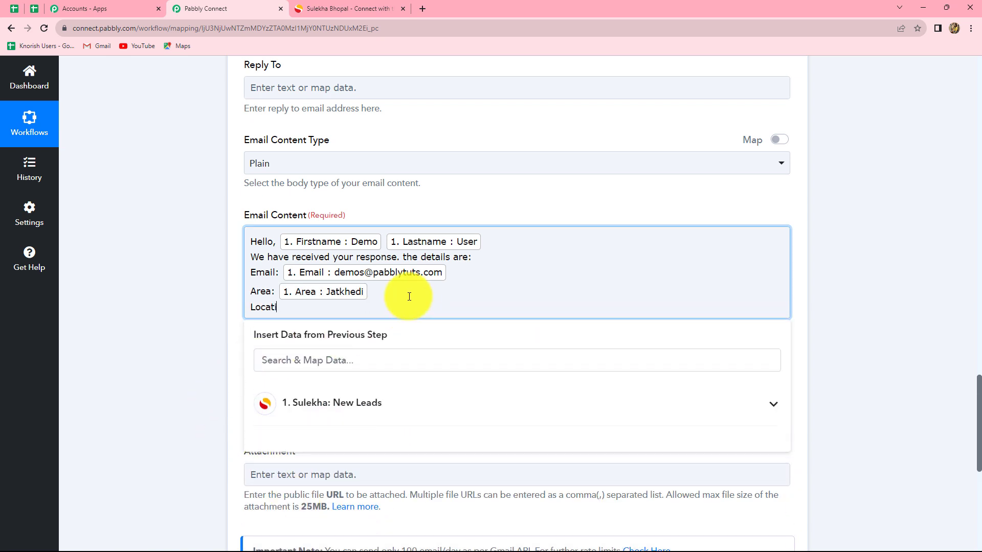
{"action": "type", "text": "on:"}
{"action": "left_click", "coordinate": [333, 403]}
{"action": "scroll", "coordinate": [344, 515], "scroll_direction": "down", "scroll_amount": 2}
{"action": "left_click", "coordinate": [349, 492]}
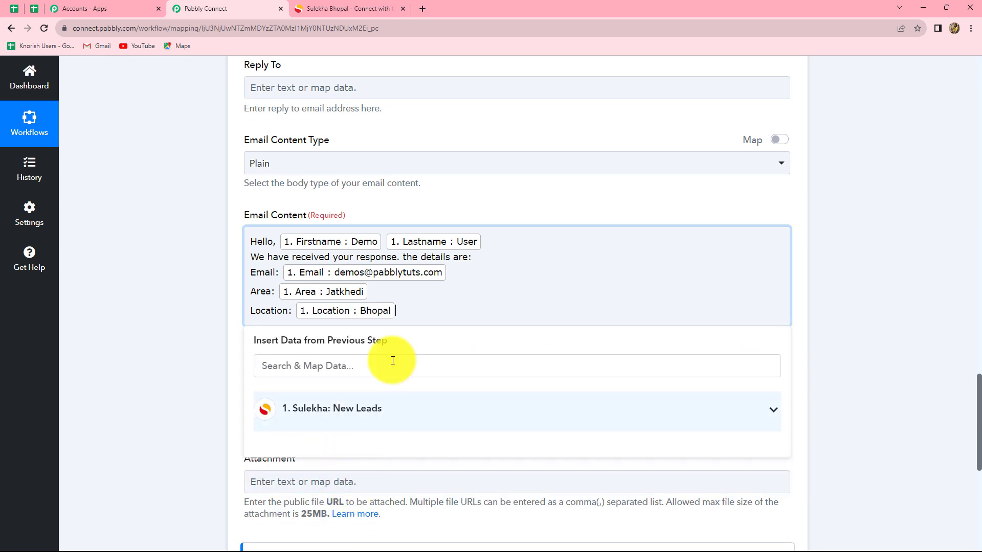
- After a blank line, add "Our team will contact you soon on the given contact number:" followed by the lead's mapped Mobilenumber field
{"action": "key", "text": "Return"}
{"action": "key", "text": "Return"}
{"action": "type", "text": "Our team will contact you soon on the given contact number:"}
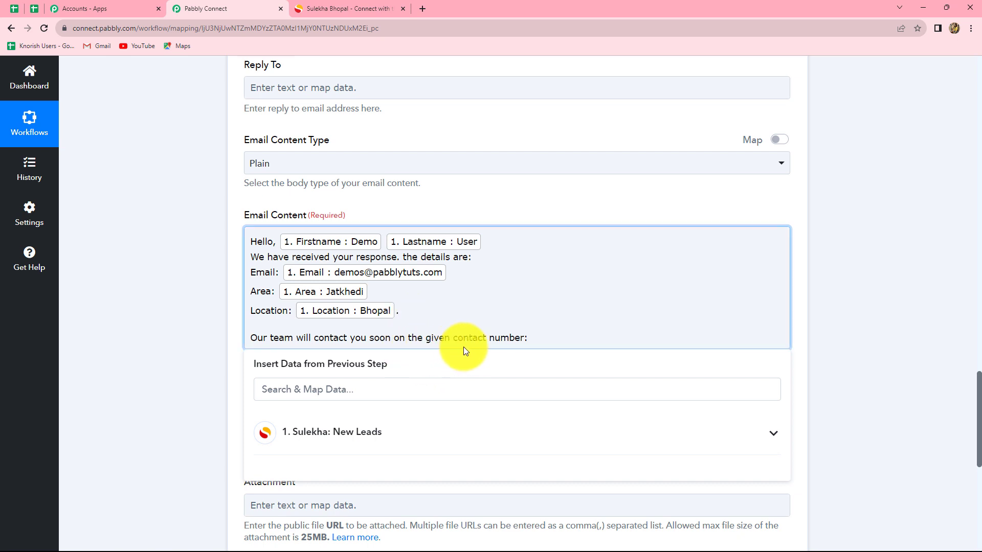
{"action": "left_click", "coordinate": [426, 433]}
{"action": "left_click", "coordinate": [423, 467]}
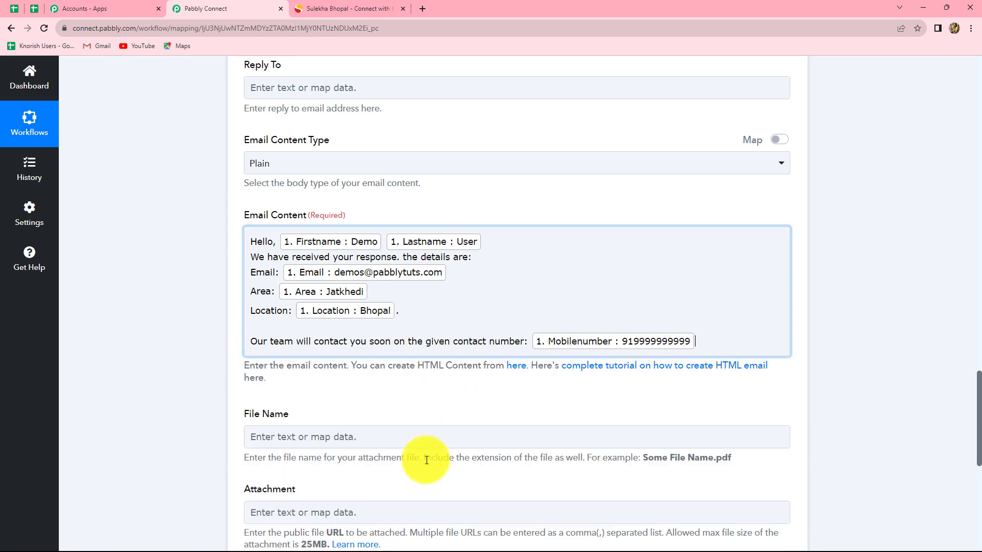
- Close the email content with "Thank You." after a blank line below the contact number sentence
{"action": "left_click", "coordinate": [687, 343]}
{"action": "key", "text": "Return"}
{"action": "key", "text": "Return"}
{"action": "type", "text": "Thank You."}
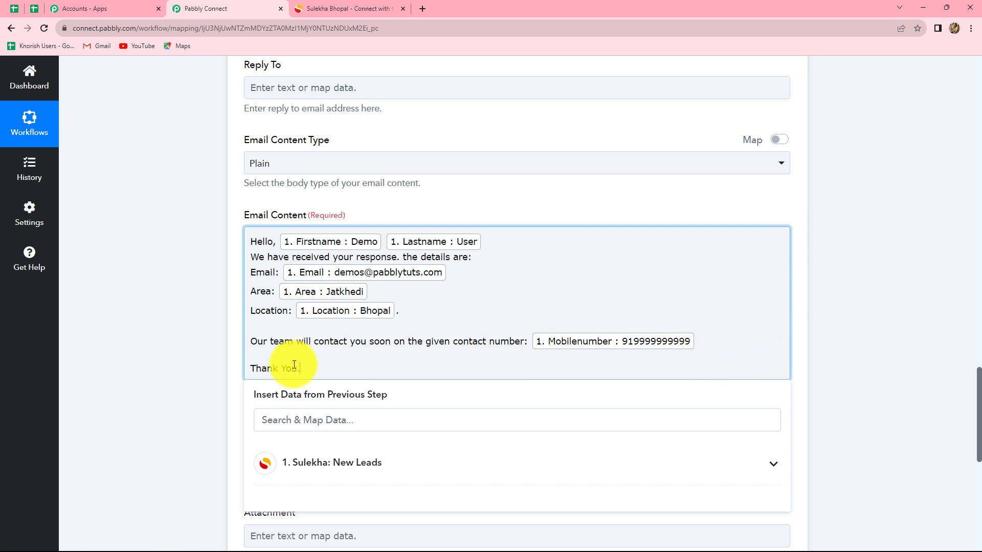
- Save the Gmail action, send a test request, and check the Response Result Status in the received response
{"action": "scroll", "coordinate": [285, 366], "scroll_direction": "down", "scroll_amount": 6}
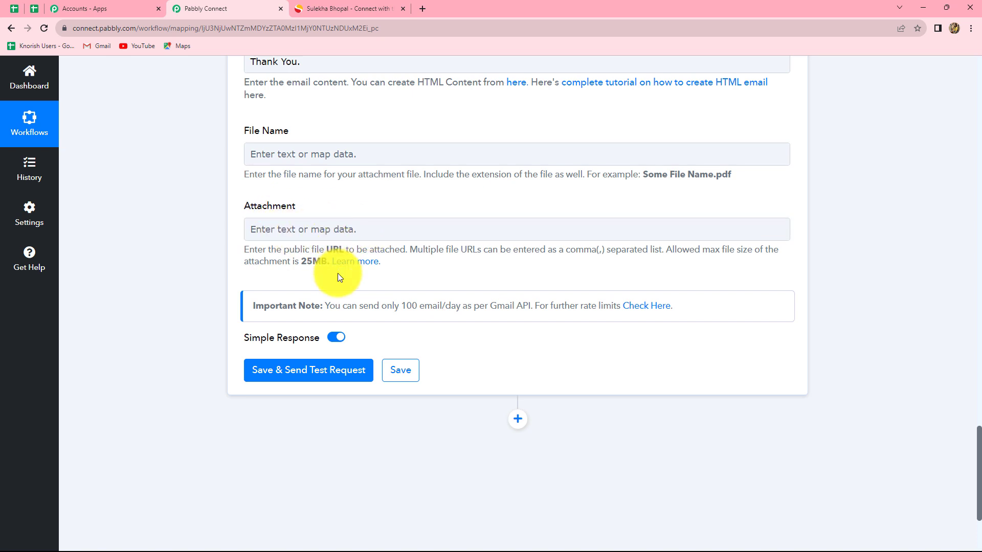
{"action": "left_click", "coordinate": [318, 374]}
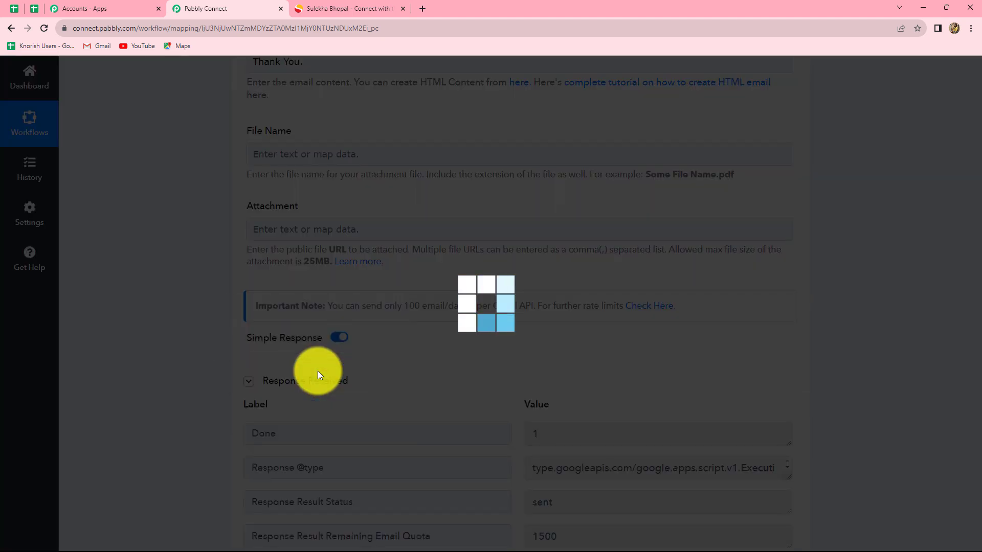
{"action": "scroll", "coordinate": [897, 374], "scroll_direction": "down", "scroll_amount": 4}
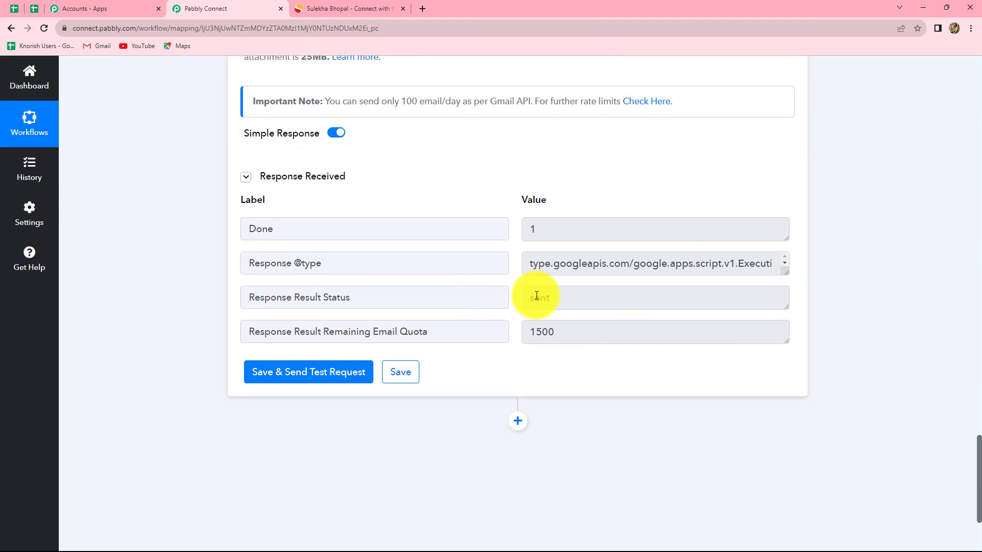
{"action": "double_click", "coordinate": [537, 296]}
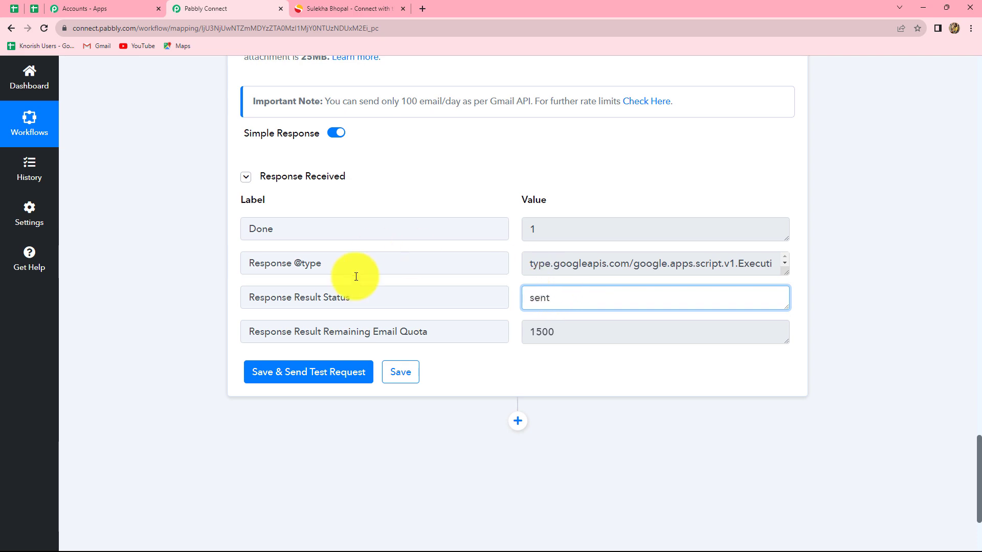
- Switch to the recipient's Gmail inbox and open the "Thank you for your Response!" email to check its content
{"action": "scroll", "coordinate": [446, 284], "scroll_direction": "up", "scroll_amount": 12}
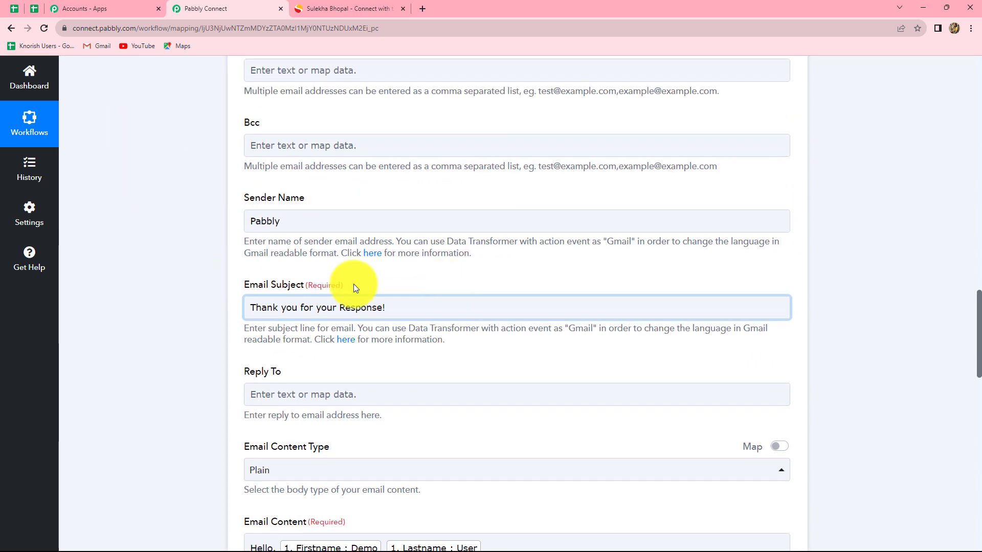
{"action": "scroll", "coordinate": [354, 284], "scroll_direction": "up", "scroll_amount": 2}
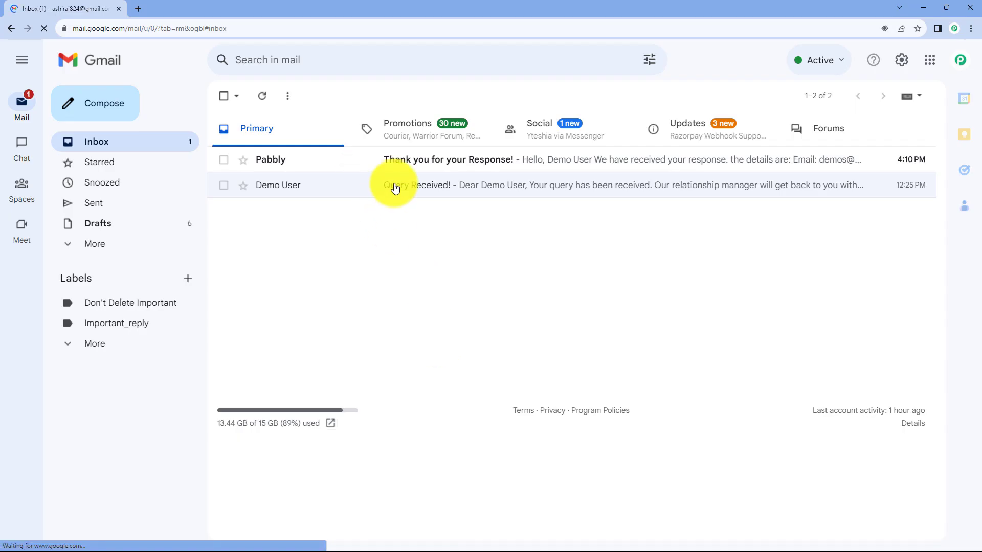
{"action": "left_click", "coordinate": [436, 161]}
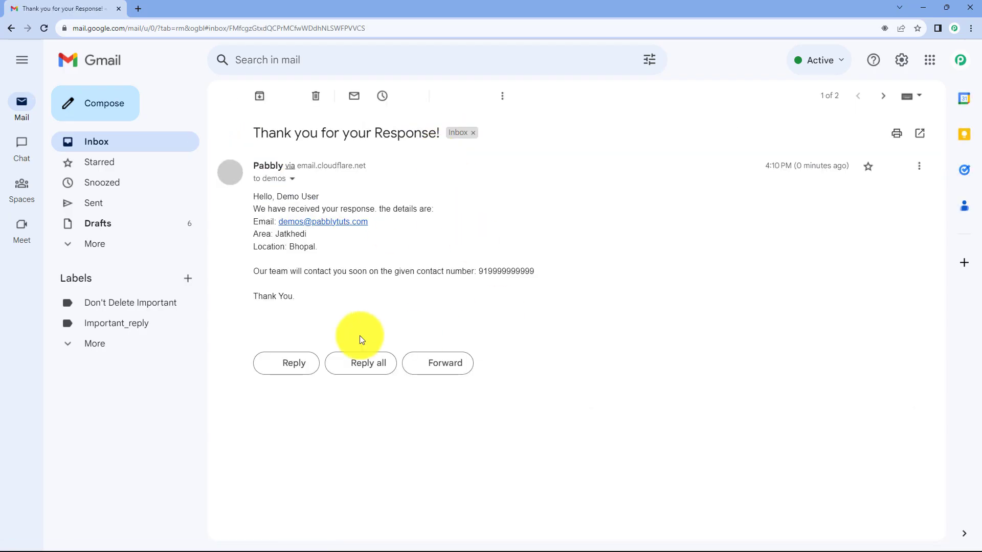
{"action": "left_click_drag", "start_coordinate": [253, 194], "coordinate": [570, 232]}
{"action": "left_click", "coordinate": [572, 233]}
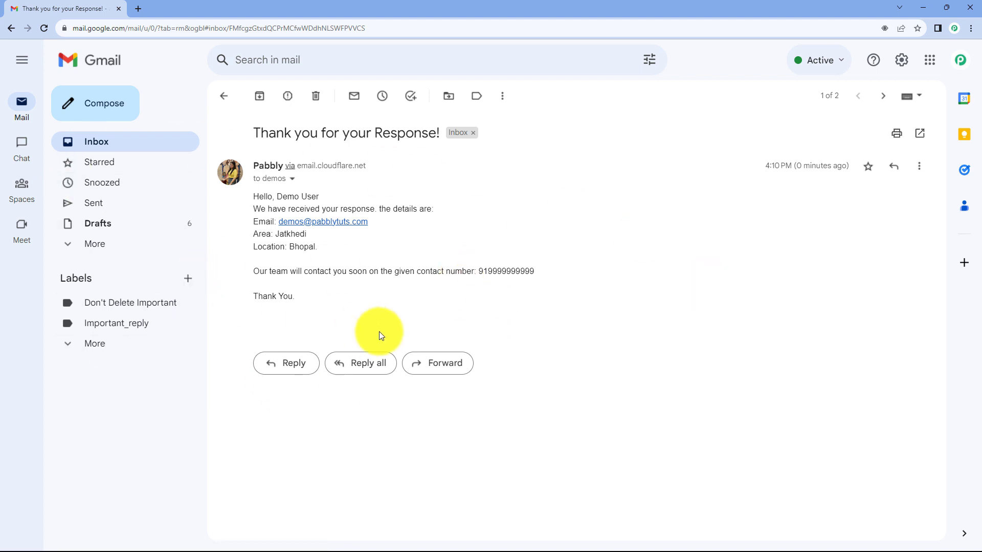
- Return to Pabbly Connect and collapse the Sulekha New Leads trigger to review the whole workflow
{"action": "left_click", "coordinate": [925, 4]}
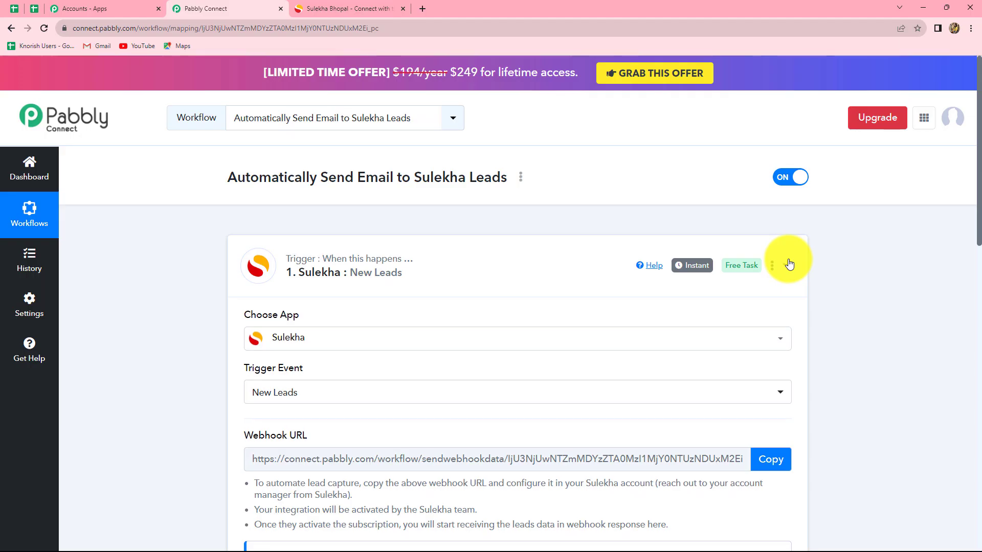
{"action": "left_click", "coordinate": [786, 263]}
{"action": "scroll", "coordinate": [861, 340], "scroll_direction": "down", "scroll_amount": 1}
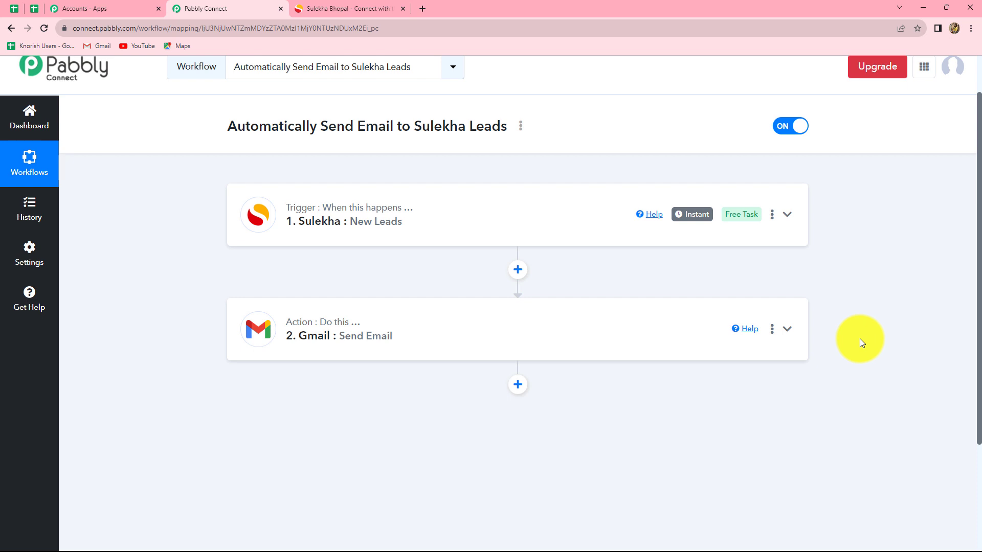